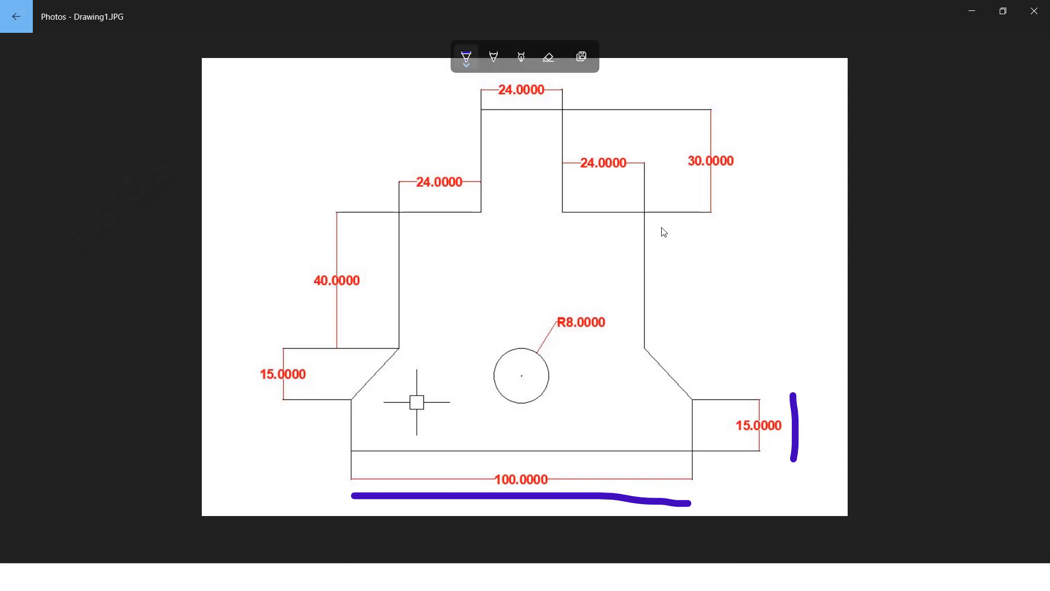
# Mark the key edges and the circle, 30 and top 24 dimensions on the reference drawing with freehand pen strokes.
pyautogui.moveTo(659, 339); pyautogui.dragTo(657, 221)
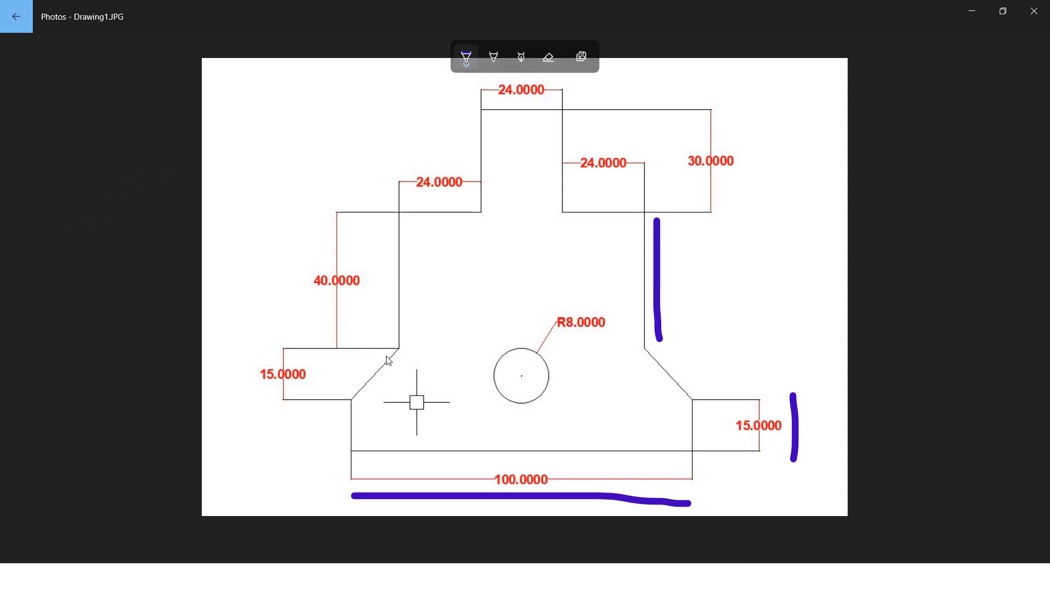
pyautogui.moveTo(357, 358); pyautogui.dragTo(327, 395)
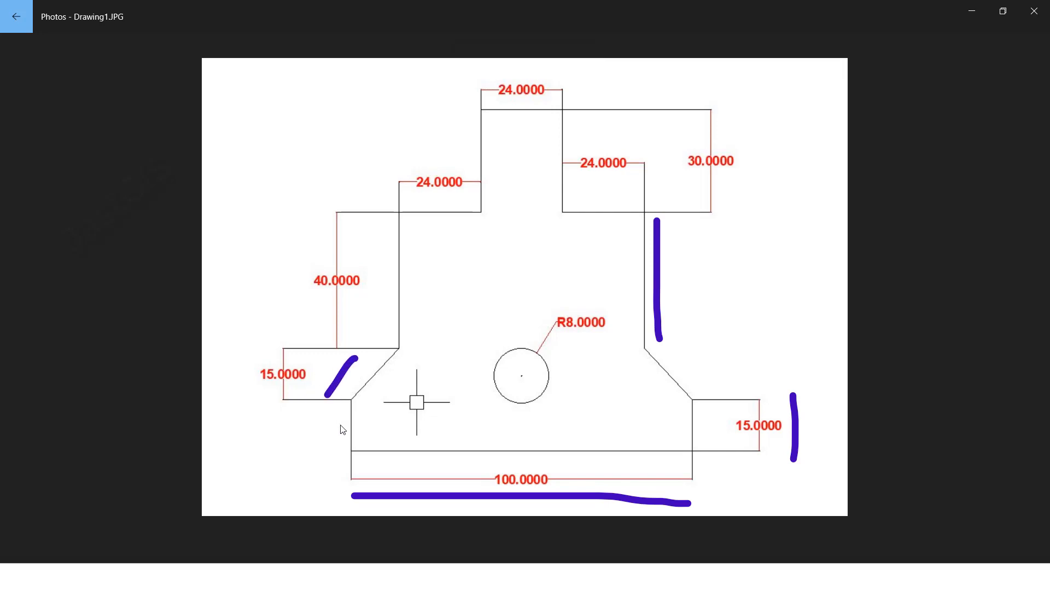
pyautogui.moveTo(554, 374); pyautogui.dragTo(601, 370)
pyautogui.moveTo(409, 225); pyautogui.dragTo(474, 227)
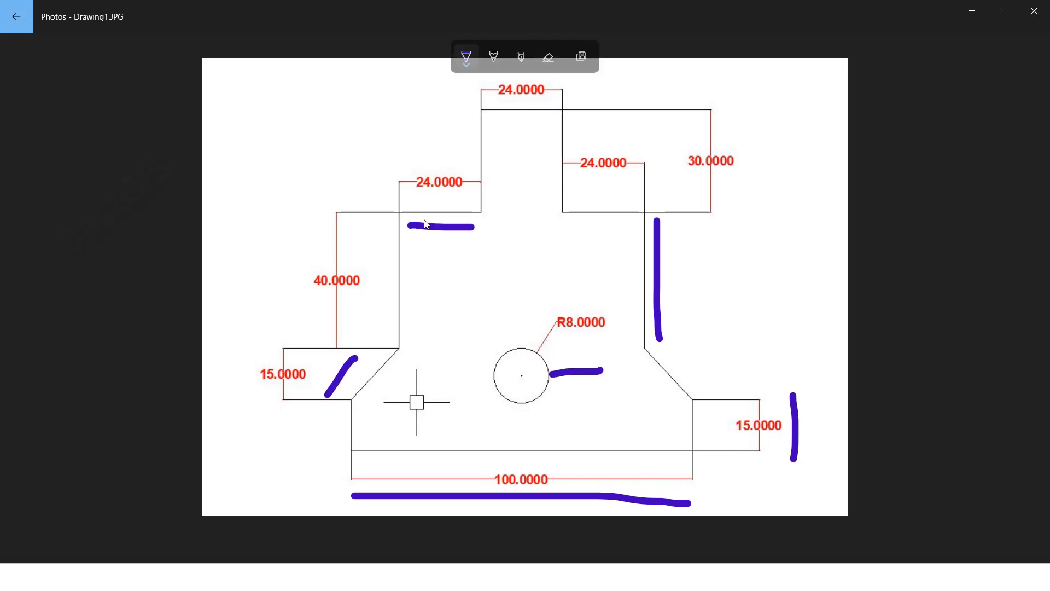
pyautogui.moveTo(583, 221); pyautogui.dragTo(638, 225)
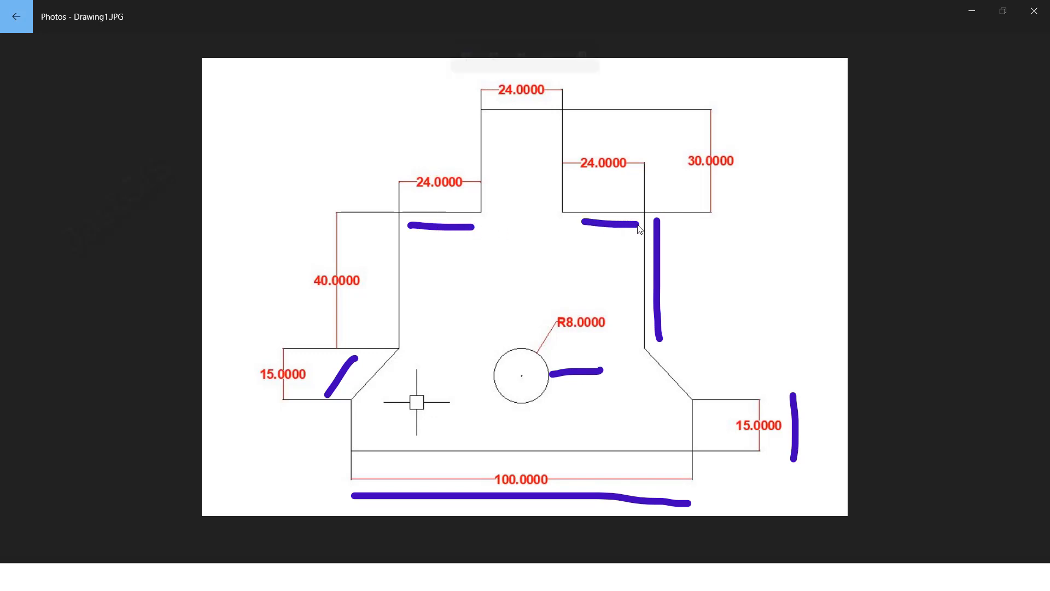
pyautogui.moveTo(564, 115); pyautogui.dragTo(576, 204)
pyautogui.moveTo(755, 153); pyautogui.dragTo(798, 141)
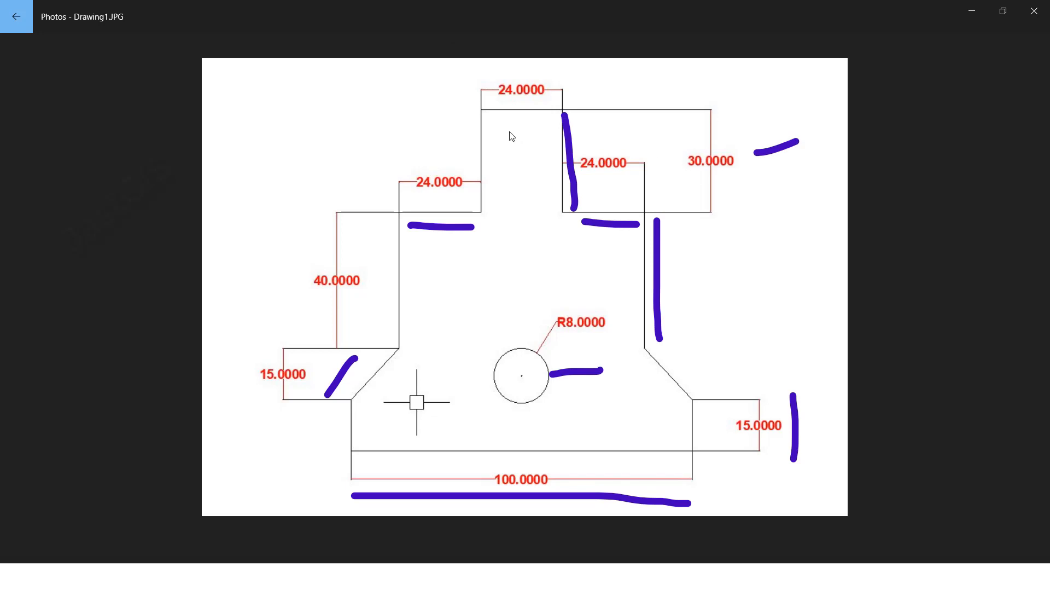
pyautogui.moveTo(491, 125); pyautogui.dragTo(602, 126)
pyautogui.moveTo(549, 97); pyautogui.dragTo(567, 77)
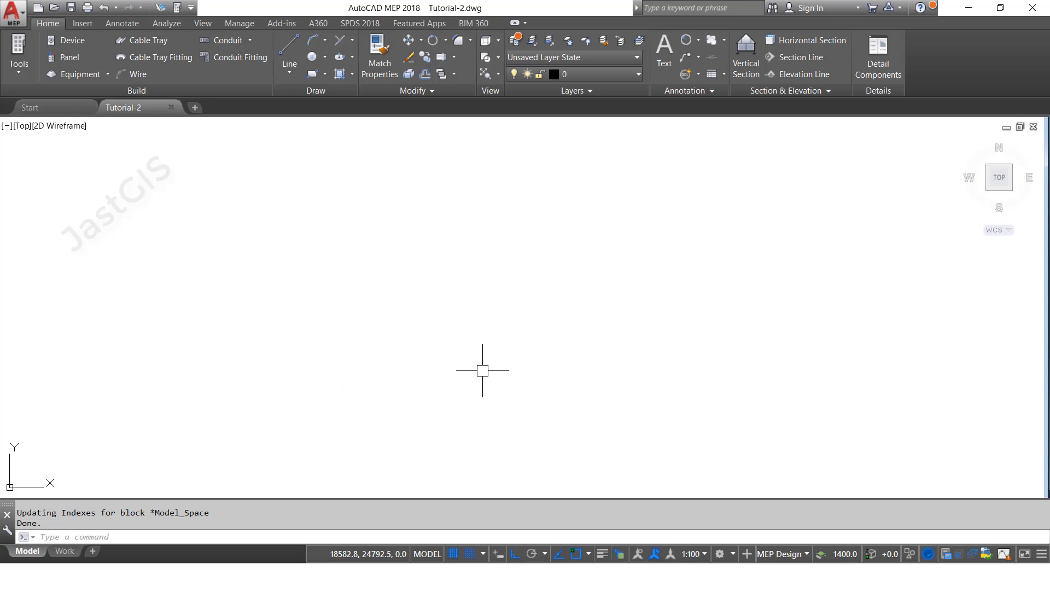
# Draw a horizontal base polyline 100 units long in the lower part of the empty drawing.
pyautogui.write('pl')
pyautogui.press('Return')
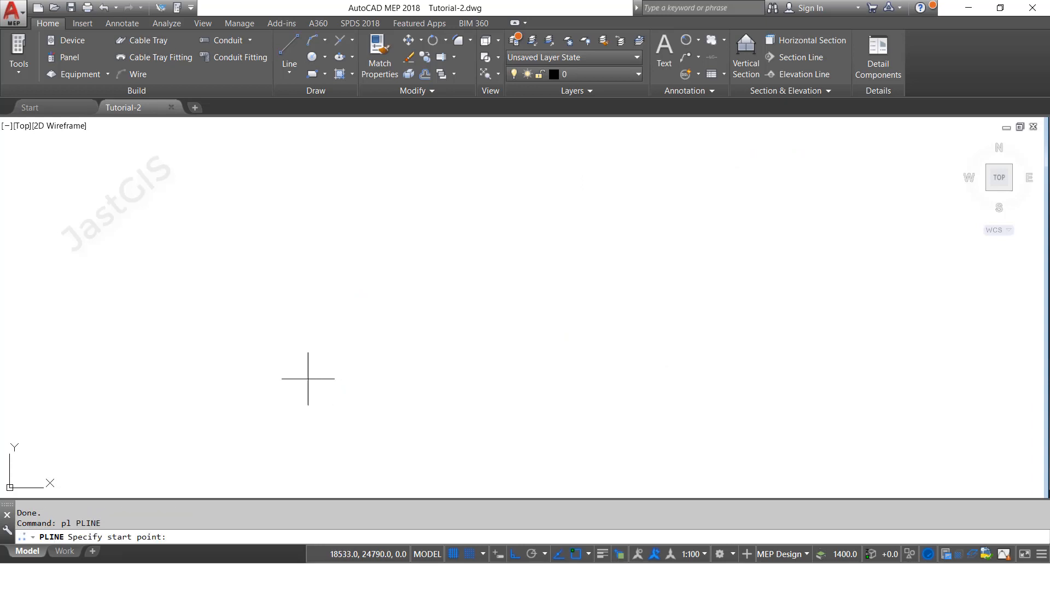
pyautogui.click(240, 385)
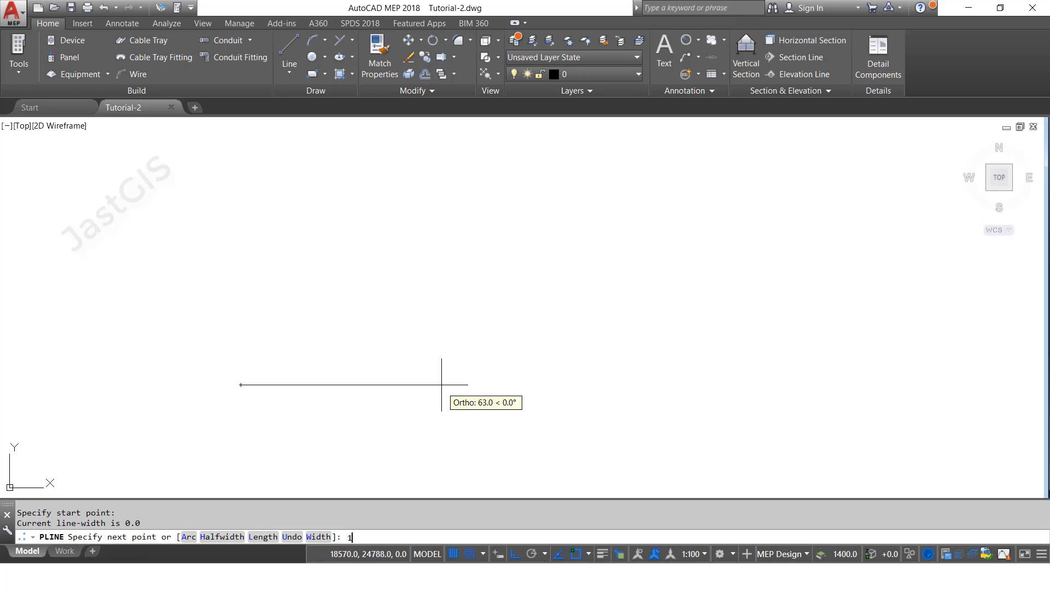
pyautogui.press('Return')
pyautogui.press('Return')
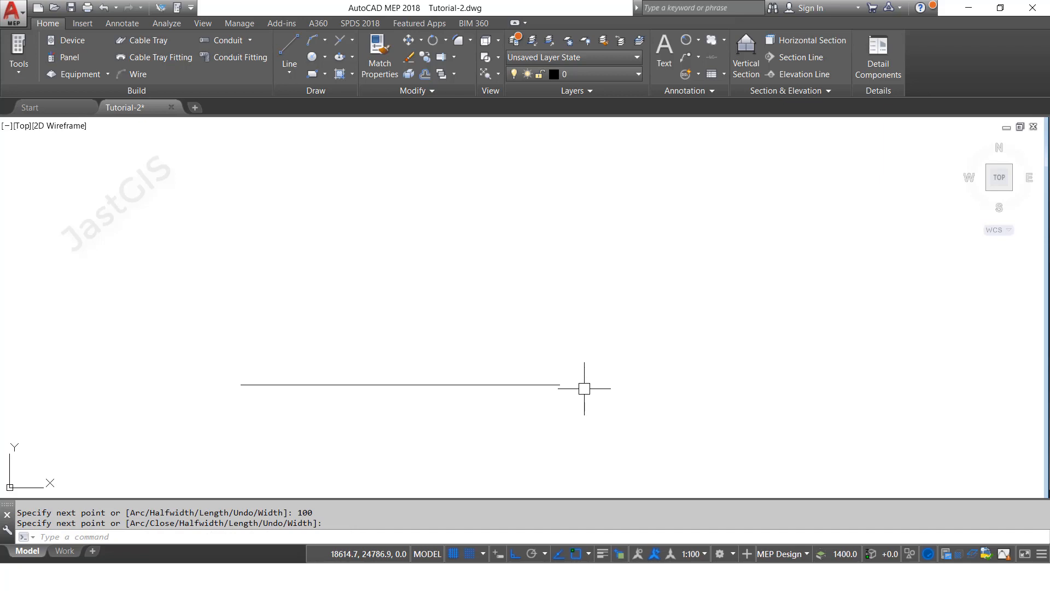
# Draw a 15-unit vertical polyline upward from the right end of the base line.
pyautogui.press('Return')
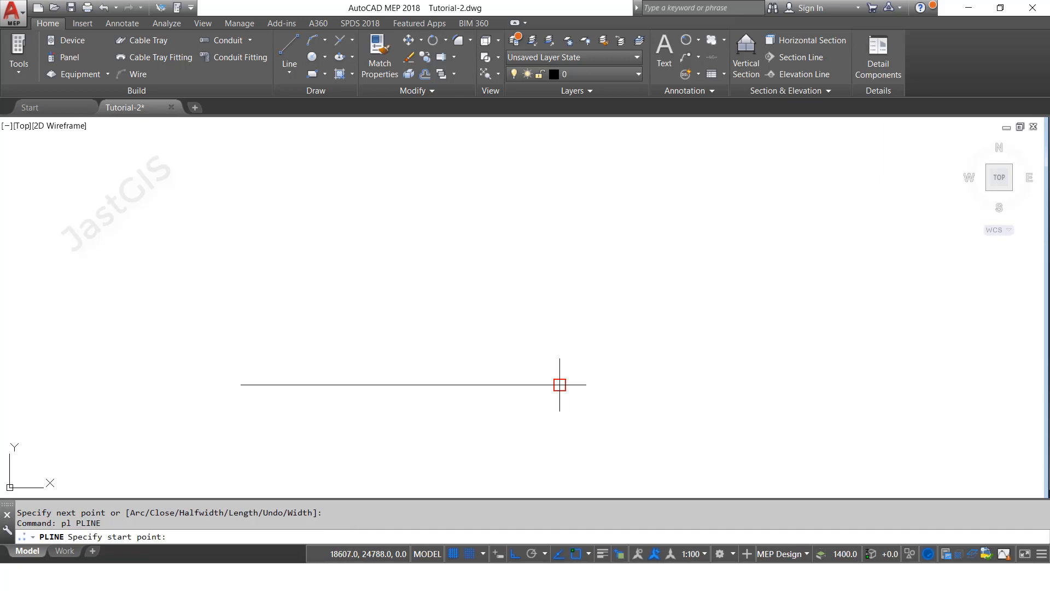
pyautogui.click(560, 385)
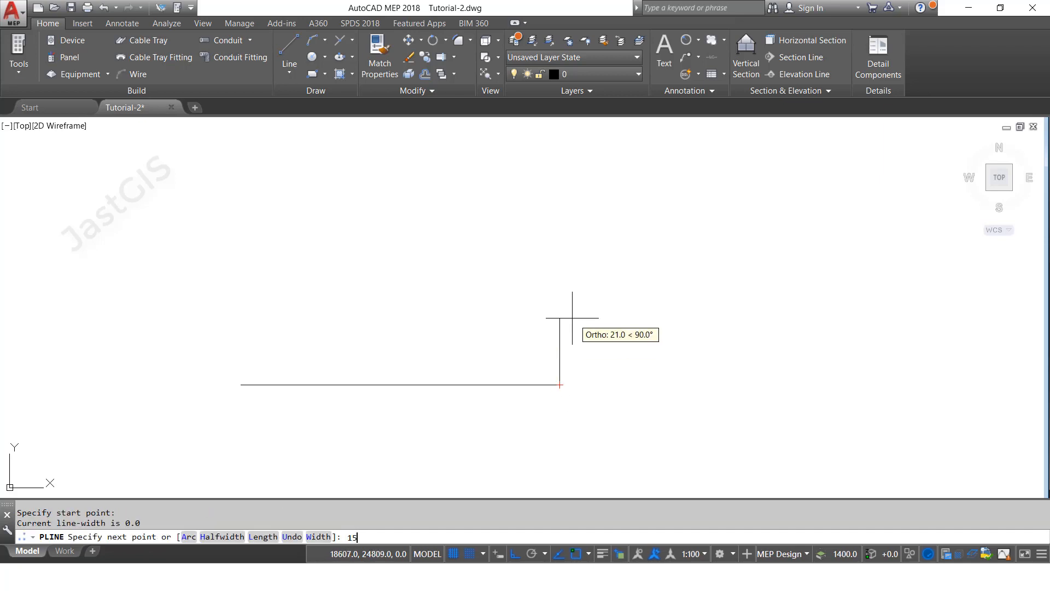
pyautogui.press('Return')
pyautogui.press('Return')
# Draw a 15-unit vertical polyline upward from the left end of the base line.
pyautogui.press('Return')
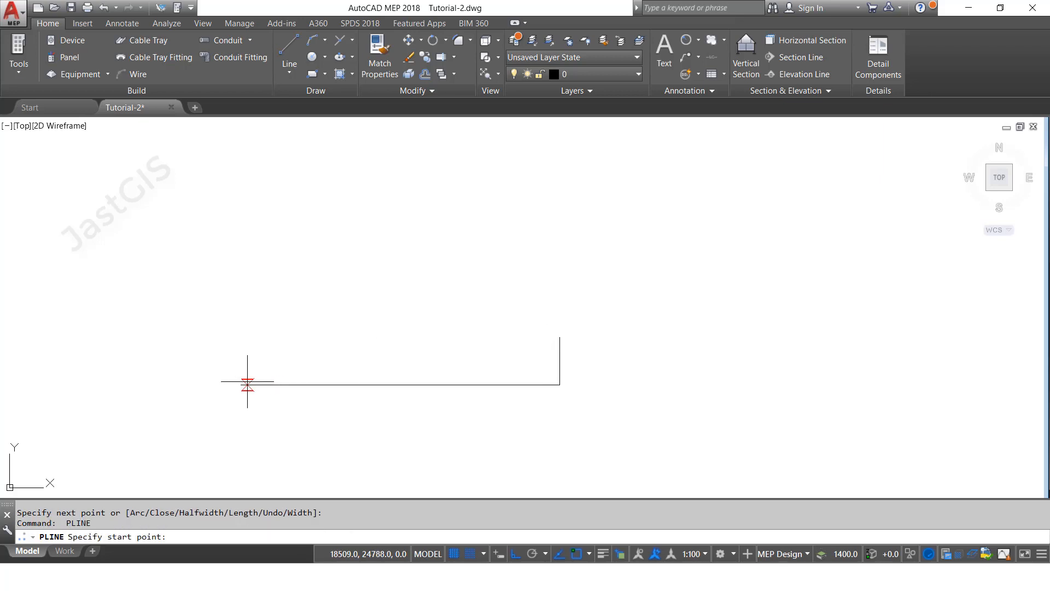
pyautogui.click(240, 384)
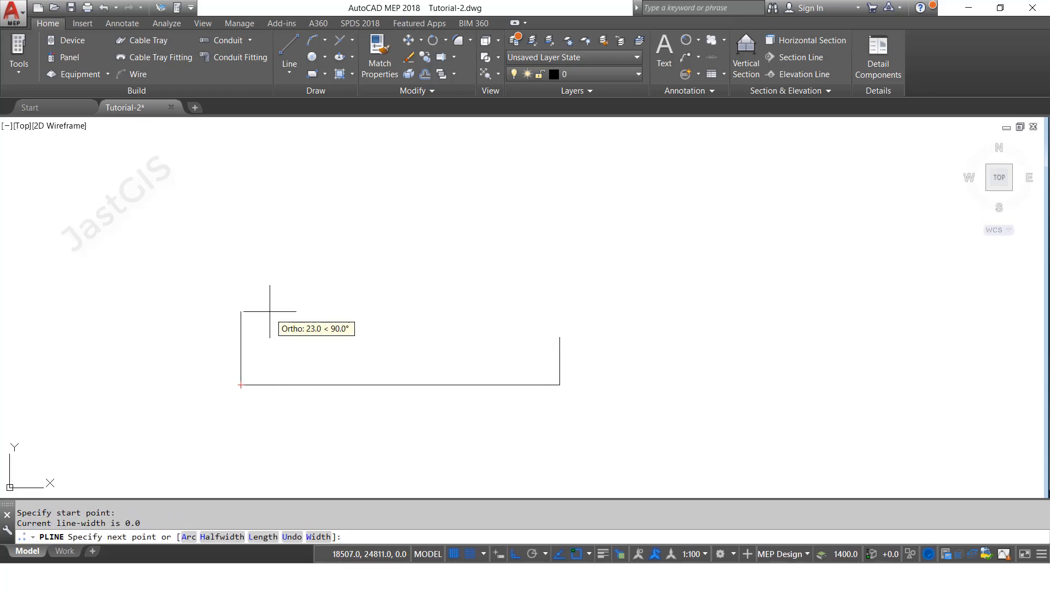
pyautogui.write('15')
pyautogui.press('Return')
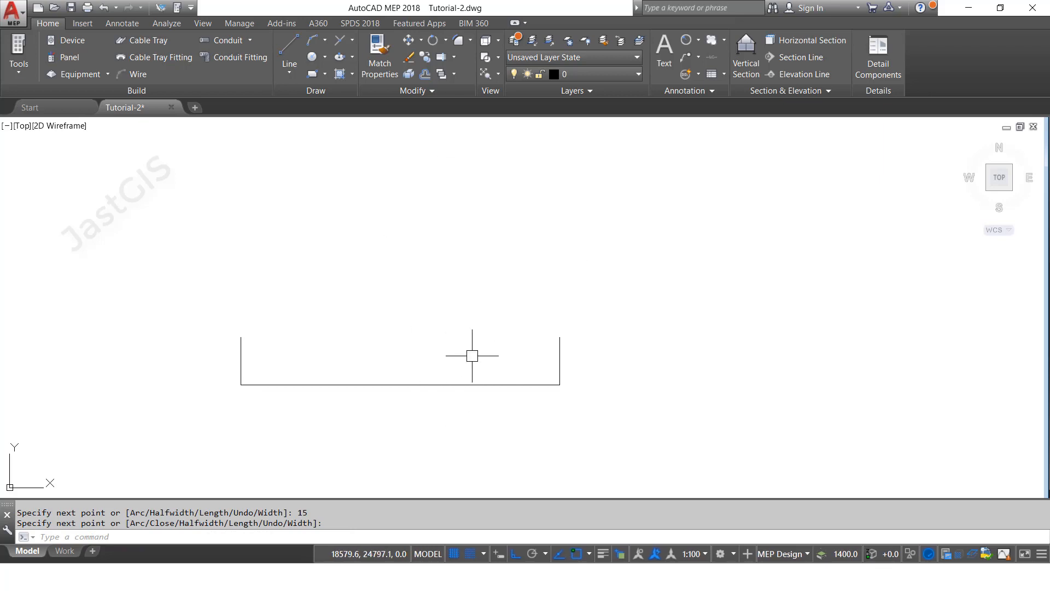
# Draw a 100-unit vertical polyline upward from the midpoint of the base line.
pyautogui.press('Return')
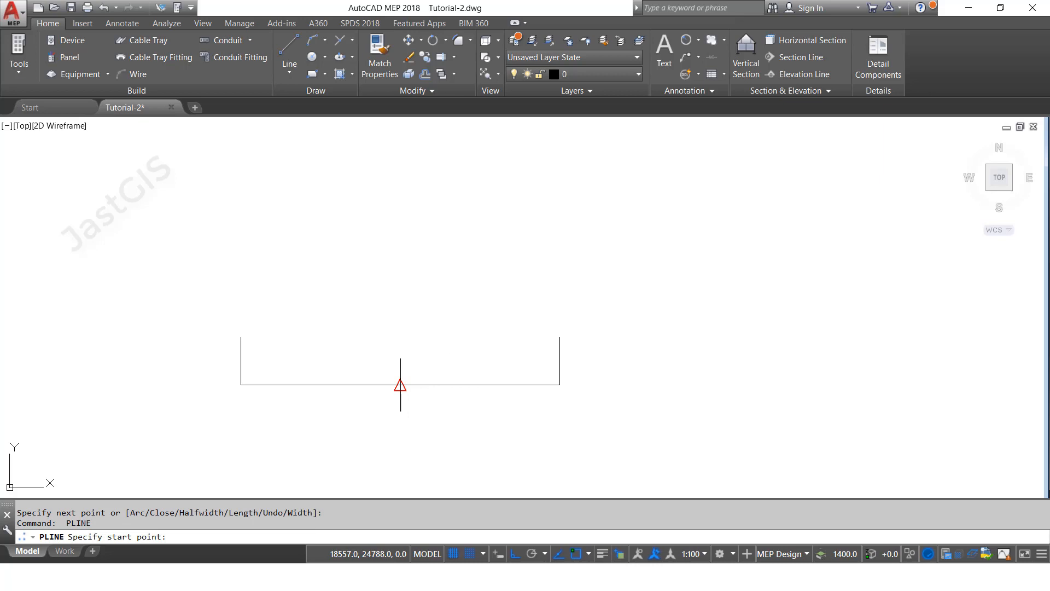
pyautogui.click(401, 384)
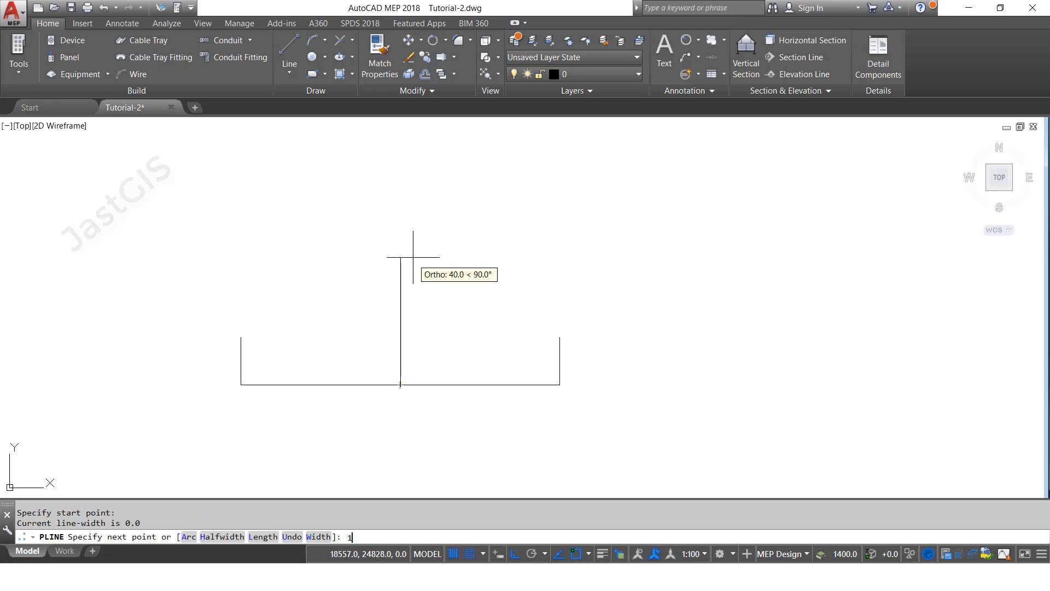
pyautogui.write('100')
pyautogui.press('Return')
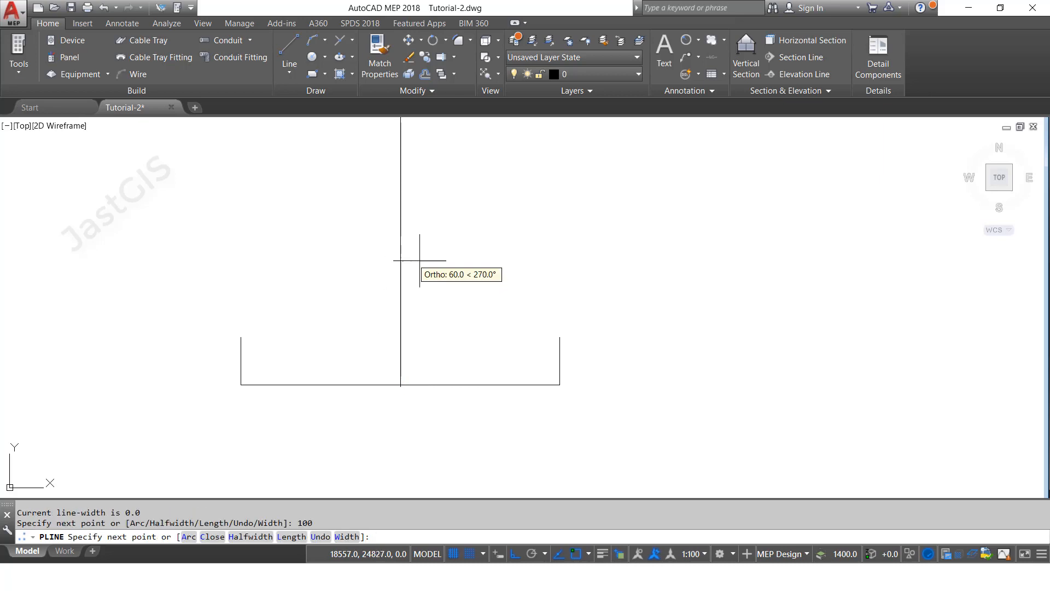
pyautogui.press('Return')
pyautogui.moveTo(453, 244); pyautogui.dragTo(441, 315, button='middle')
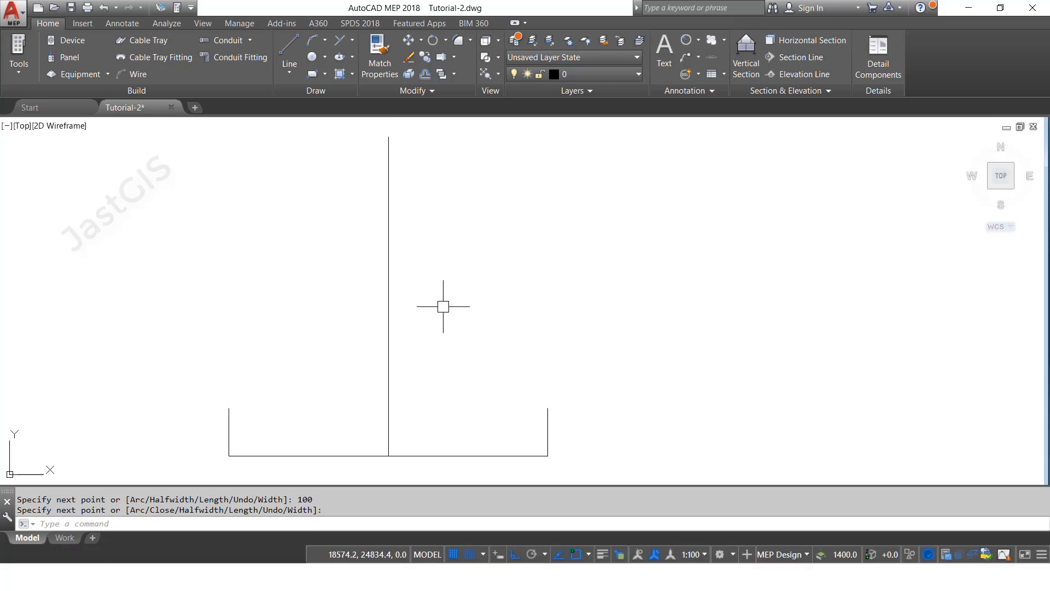
# Switch to the reference image in Photos, mark the two halves of the upper block's width with pen strokes, and return to AutoCAD.
pyautogui.hotkey('alt', 'Tab')
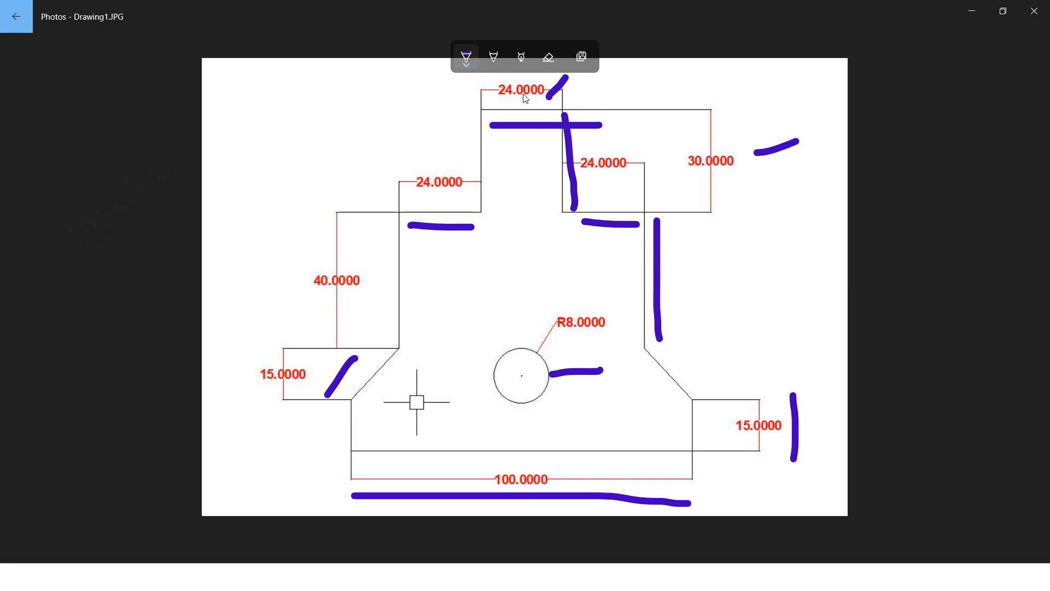
pyautogui.moveTo(451, 162); pyautogui.dragTo(508, 156)
pyautogui.moveTo(524, 158); pyautogui.dragTo(561, 159)
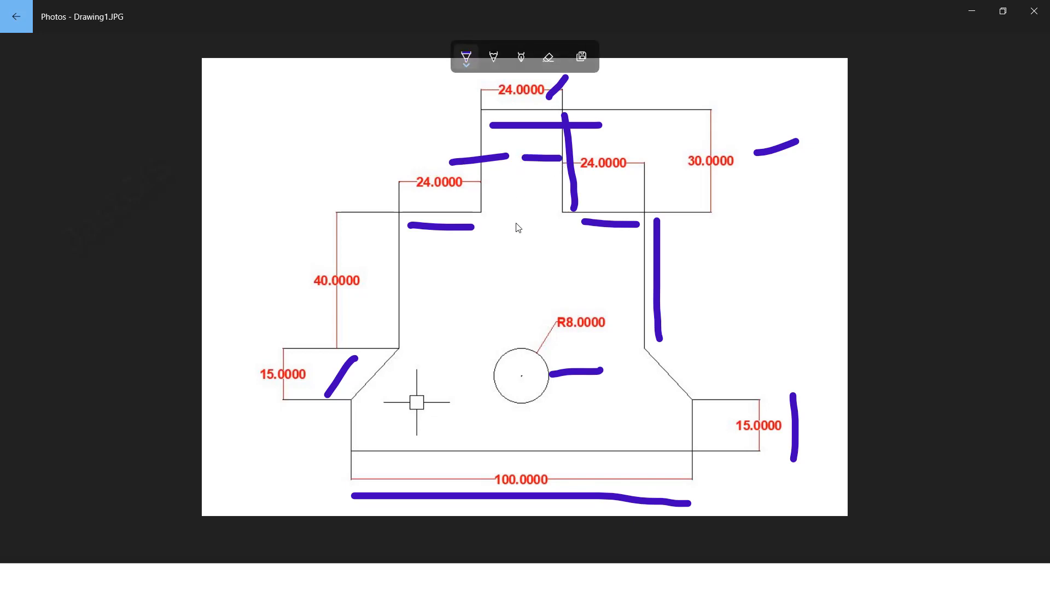
pyautogui.hotkey('alt', 'Tab')
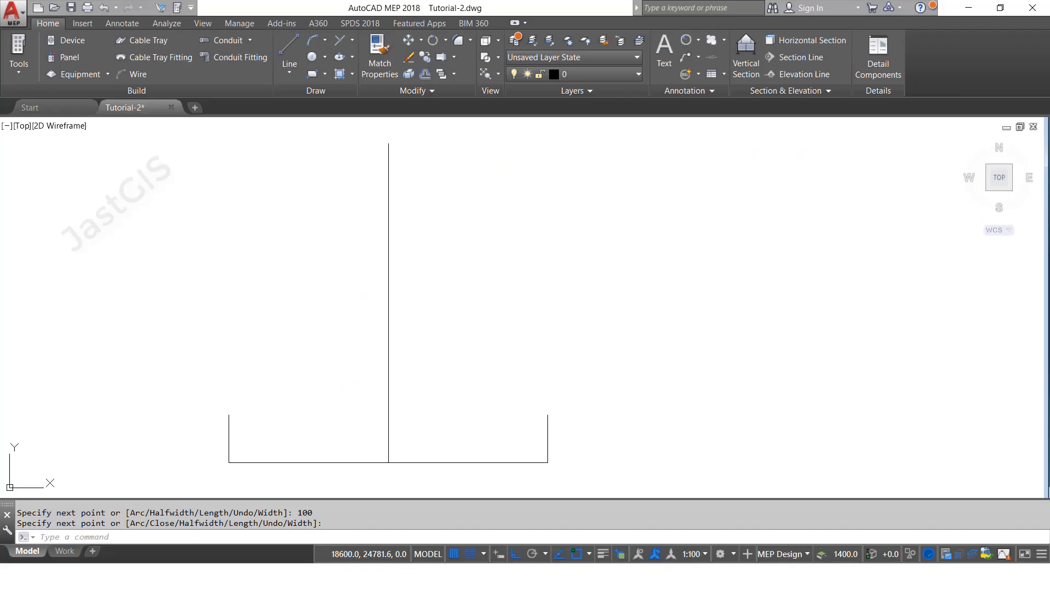
# Offset the central vertical line by 12 units to both its right and left sides.
pyautogui.write('o')
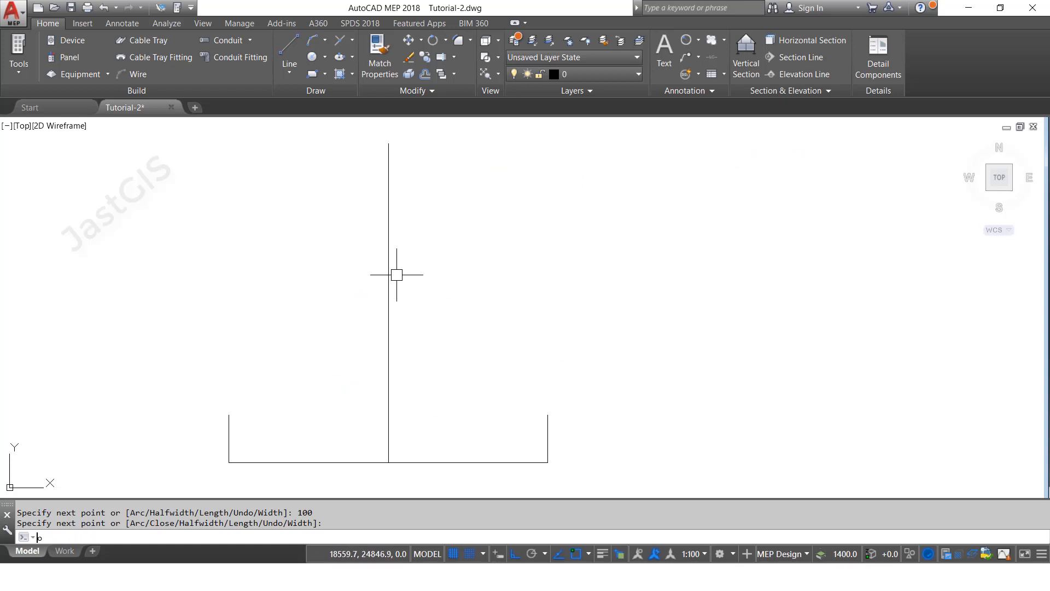
pyautogui.press('Return')
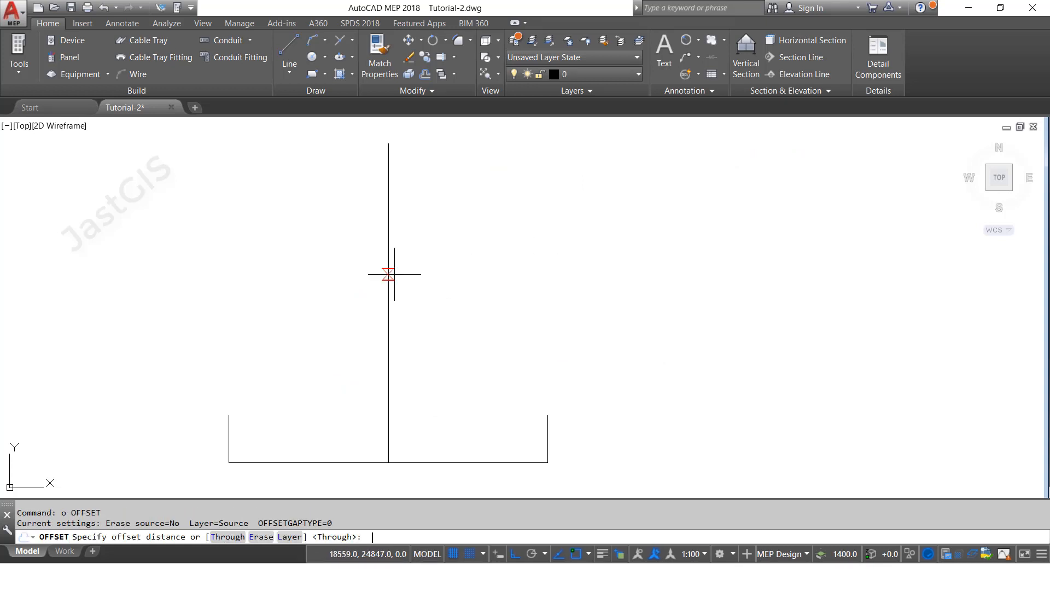
pyautogui.write('12')
pyautogui.press('Return')
pyautogui.click(388, 237)
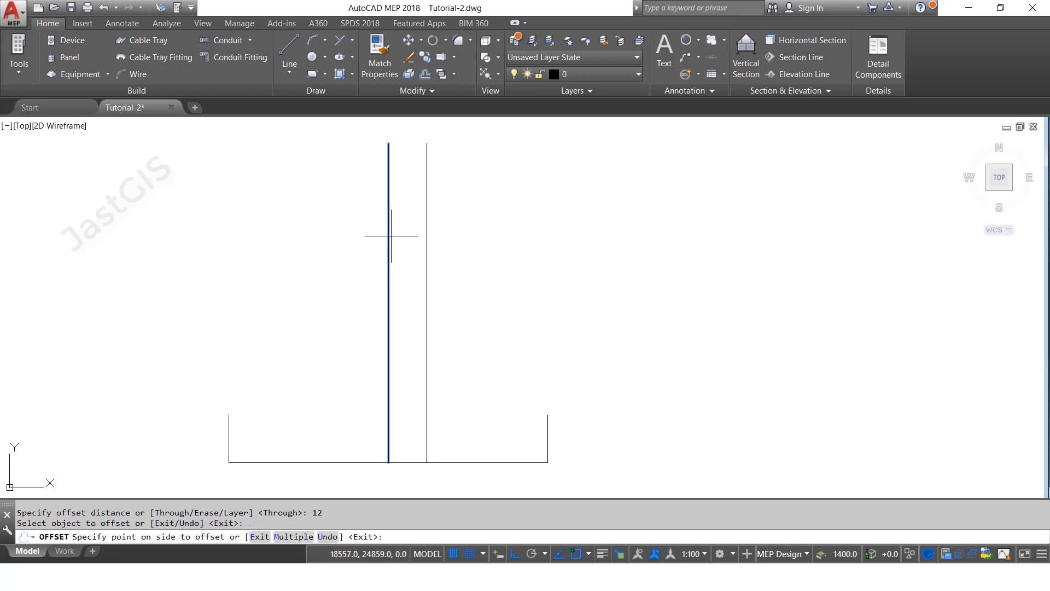
pyautogui.click(487, 239)
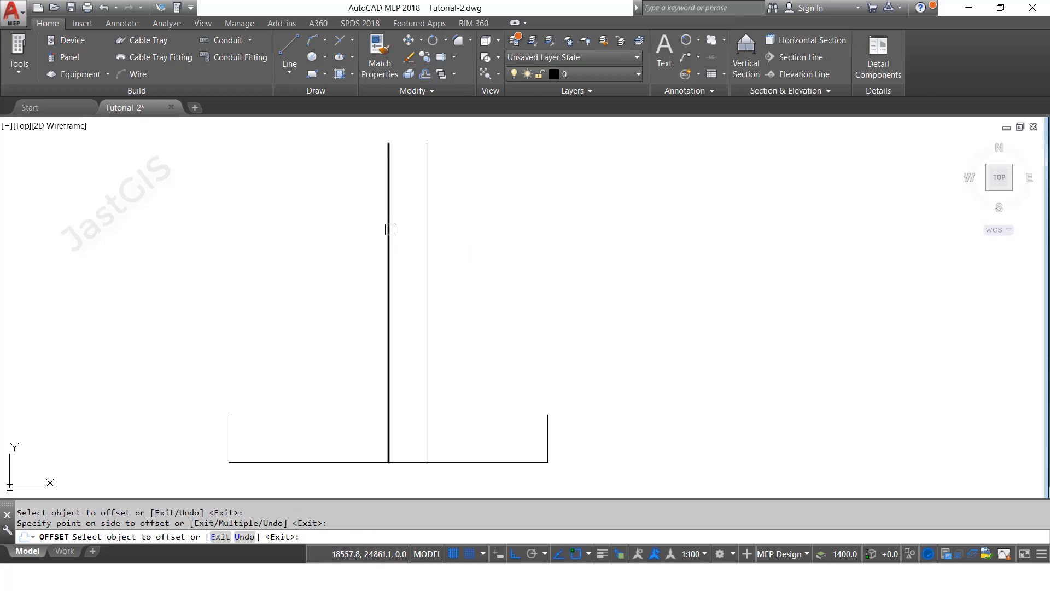
pyautogui.click(388, 227)
pyautogui.click(305, 230)
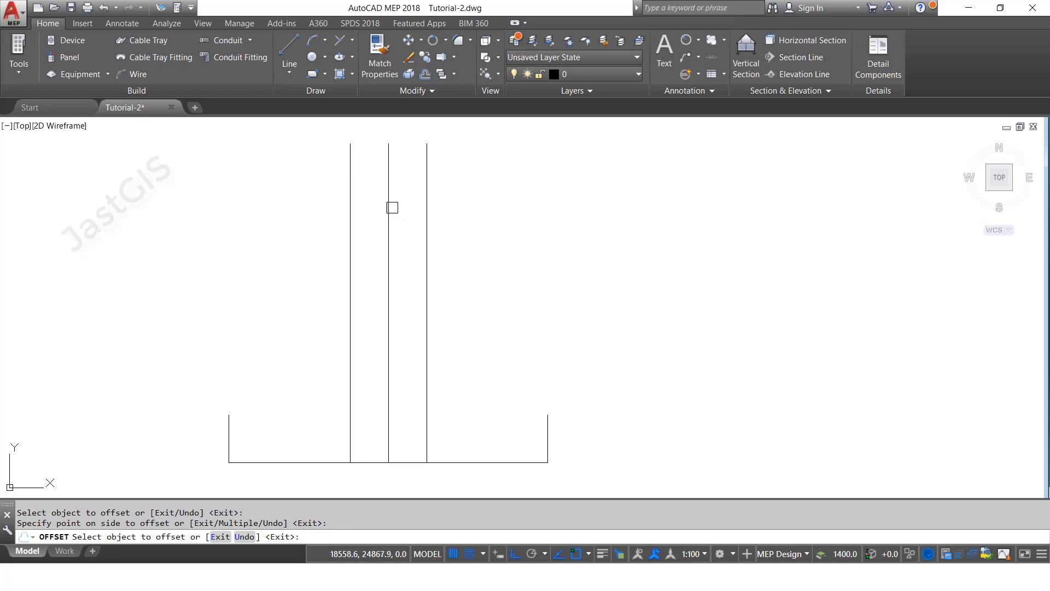
pyautogui.press('Escape')
# Erase the central vertical line between the two offset lines.
pyautogui.click(376, 199)
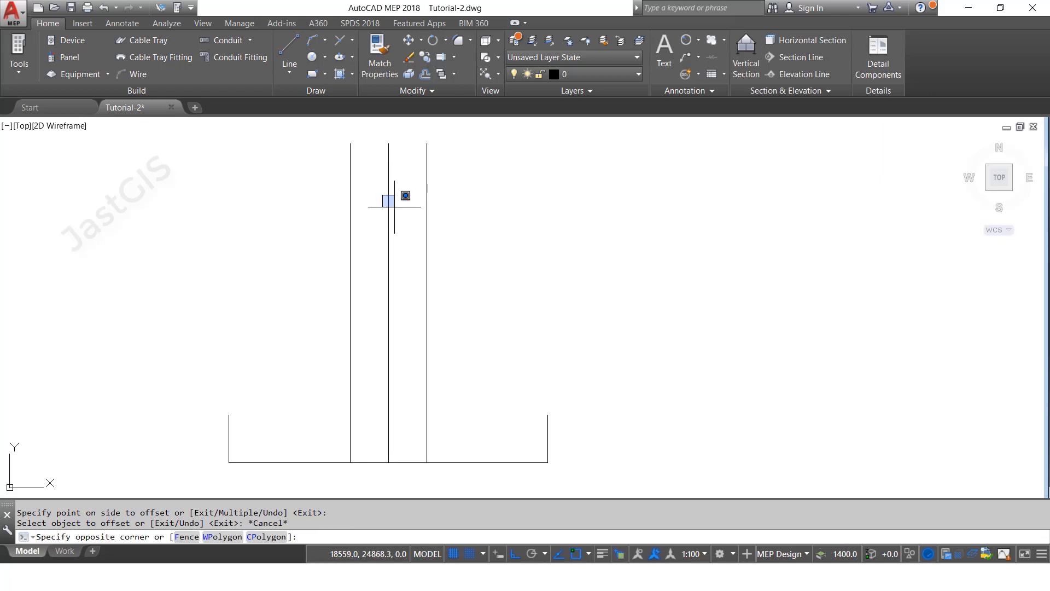
pyautogui.click(389, 220)
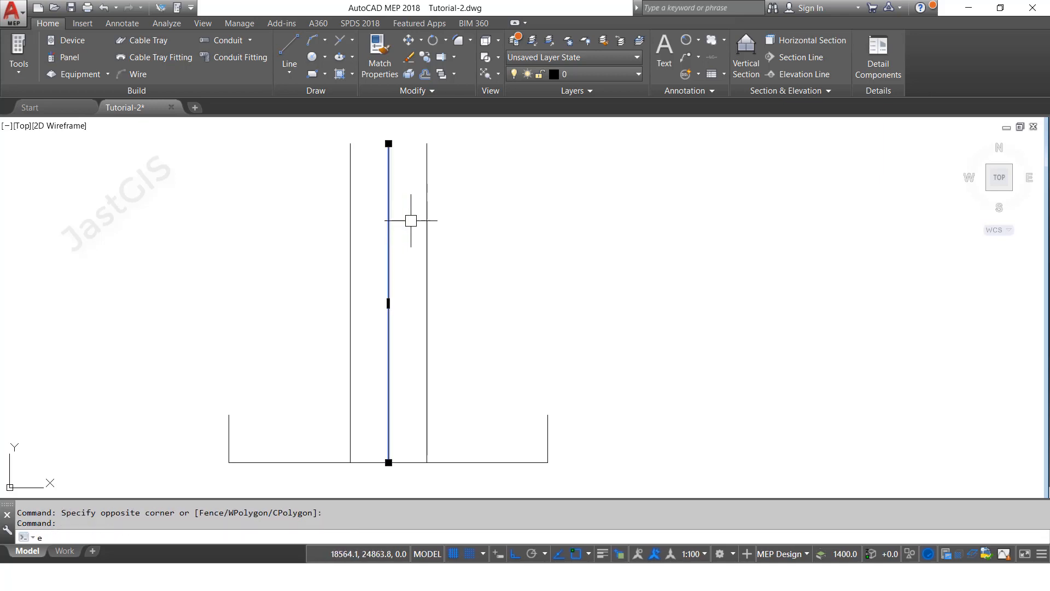
pyautogui.write('e')
pyautogui.press('Return')
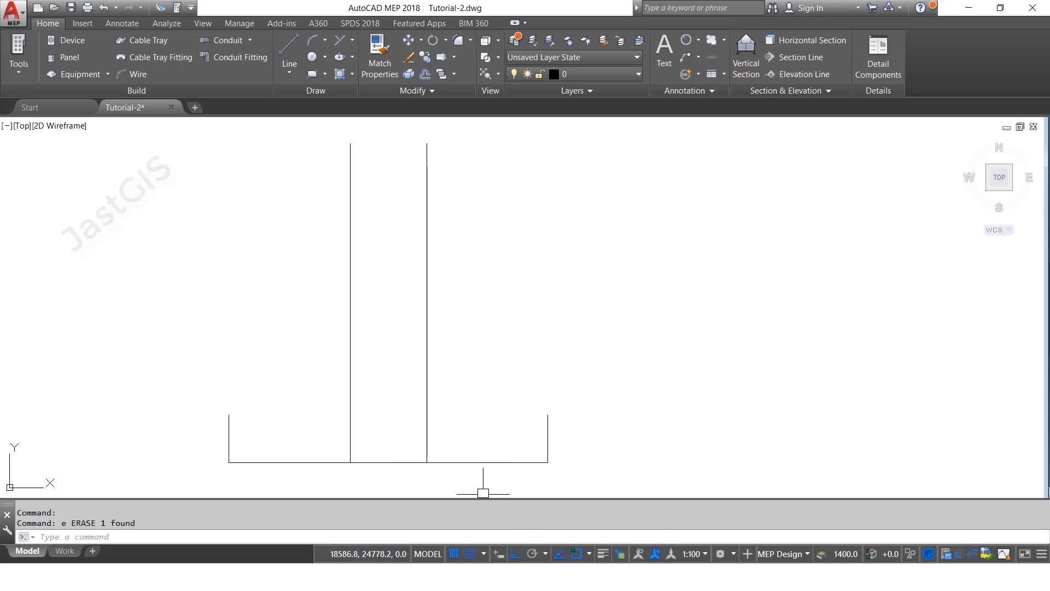
# Switch to the reference image in Photos, mark the 30 height dimension with a pen stroke, and return to AutoCAD.
pyautogui.click(562, 575)
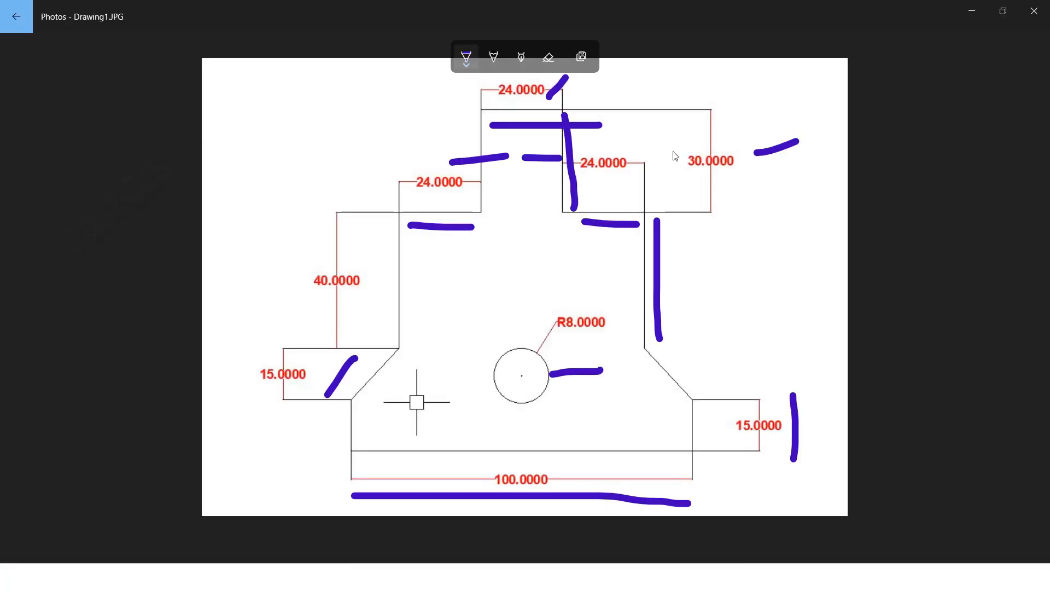
pyautogui.moveTo(714, 151); pyautogui.dragTo(795, 119)
pyautogui.click(660, 575)
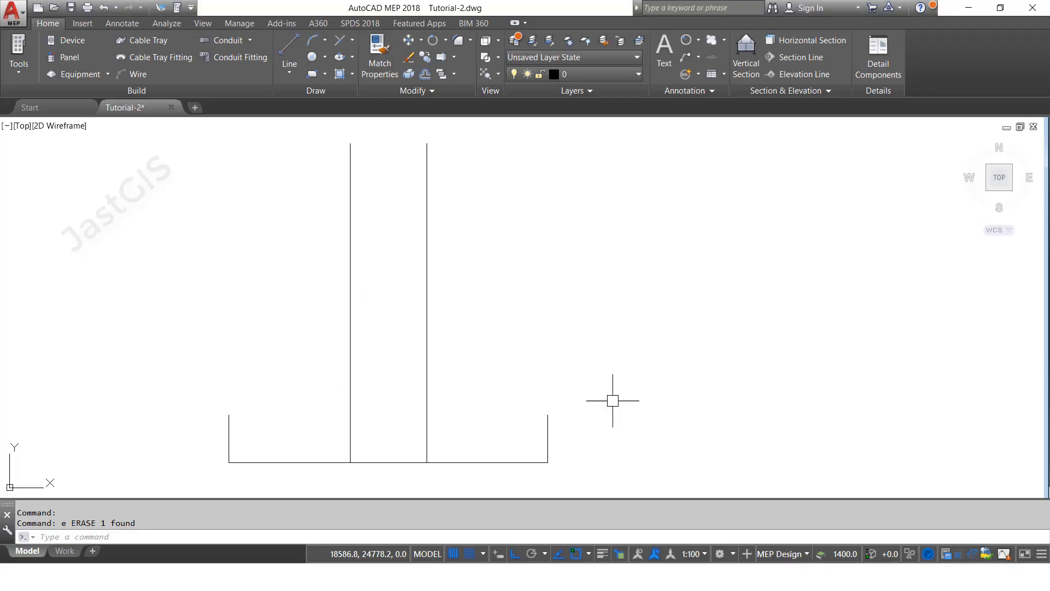
# Draw a 30-unit polyline straight down from the upper end of the right offset line.
pyautogui.write('pl')
pyautogui.press('Return')
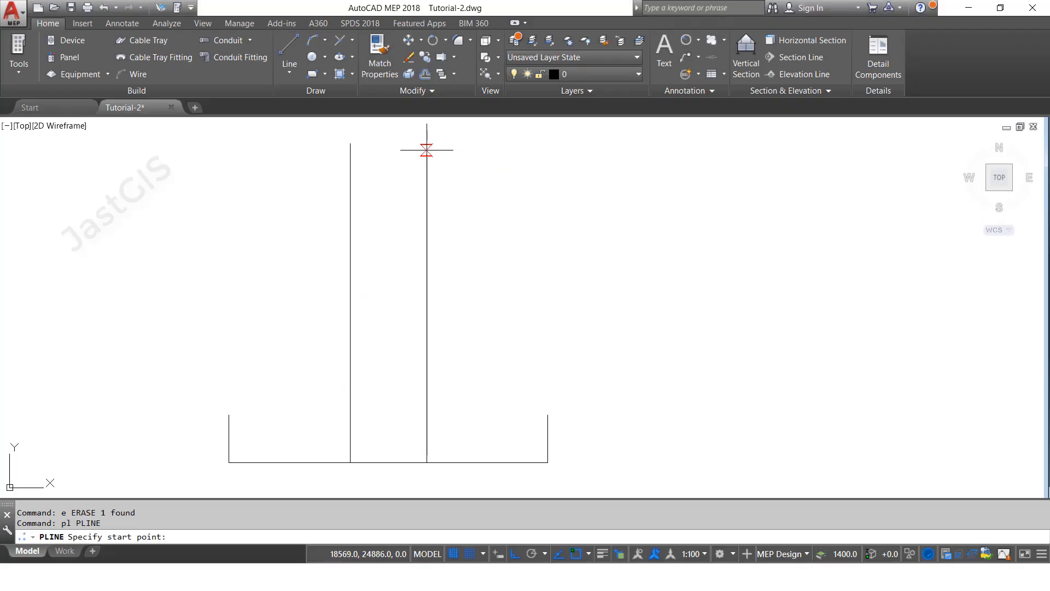
pyautogui.click(427, 144)
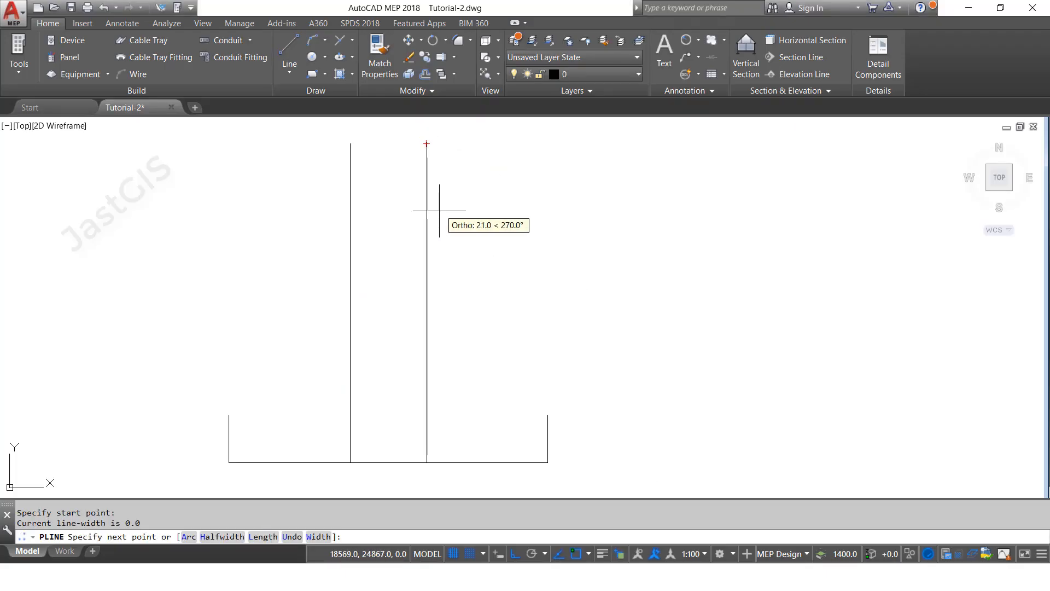
pyautogui.press('Return')
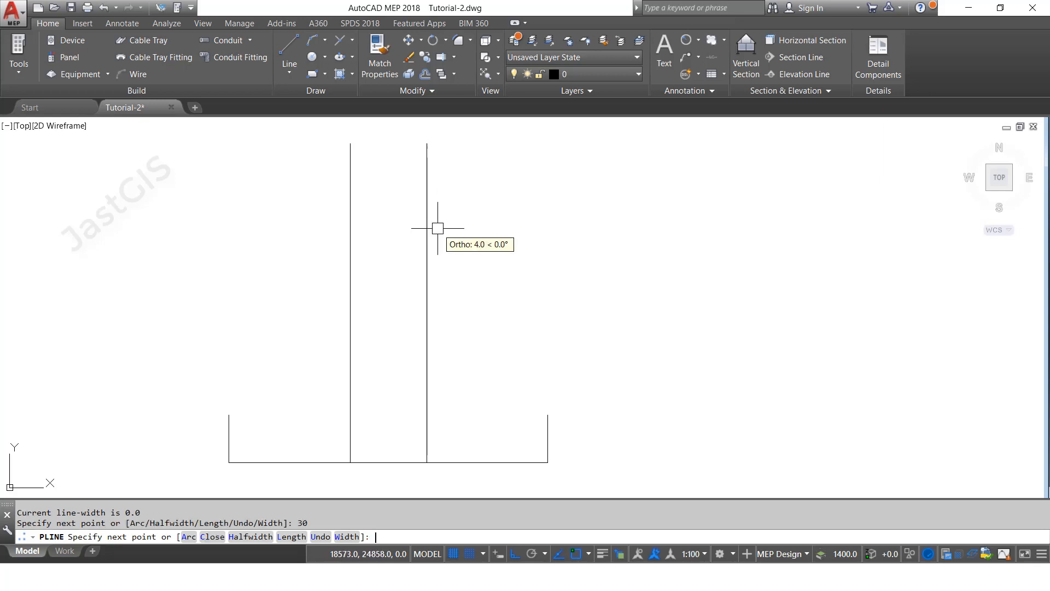
pyautogui.press('Return')
# Finish the polyline and erase the long vertical line running from the base beneath the right 30-unit line.
pyautogui.click(445, 308)
pyautogui.click(396, 309)
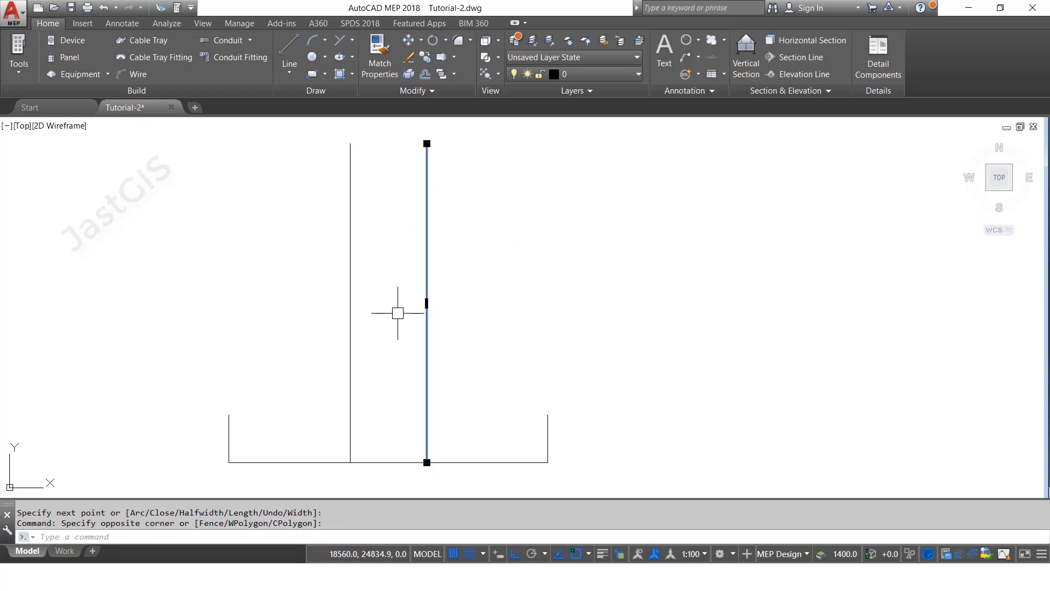
pyautogui.write('e')
pyautogui.press('Return')
pyautogui.click(427, 183)
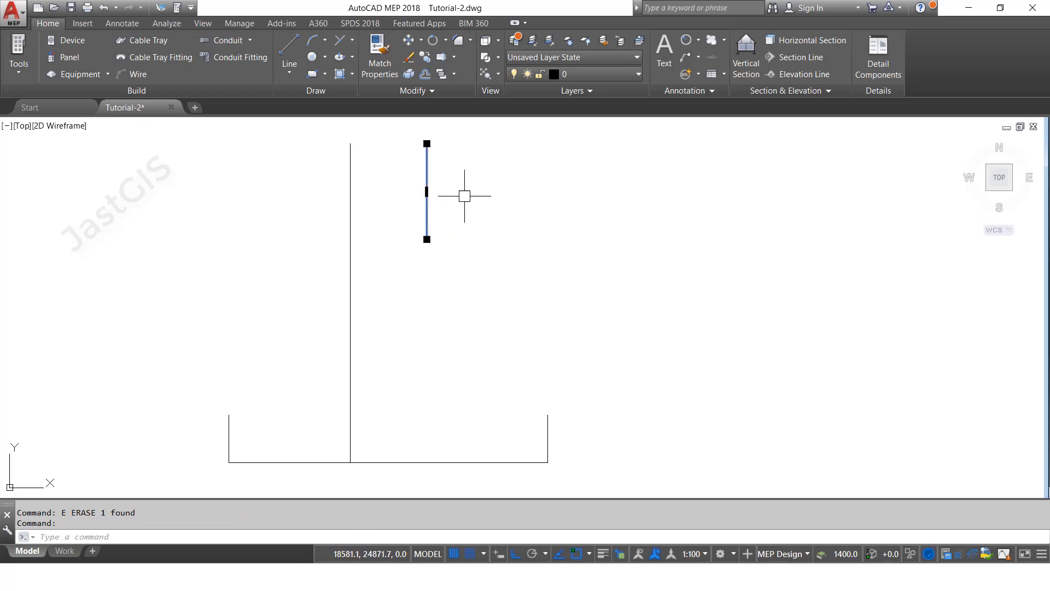
pyautogui.write('c')
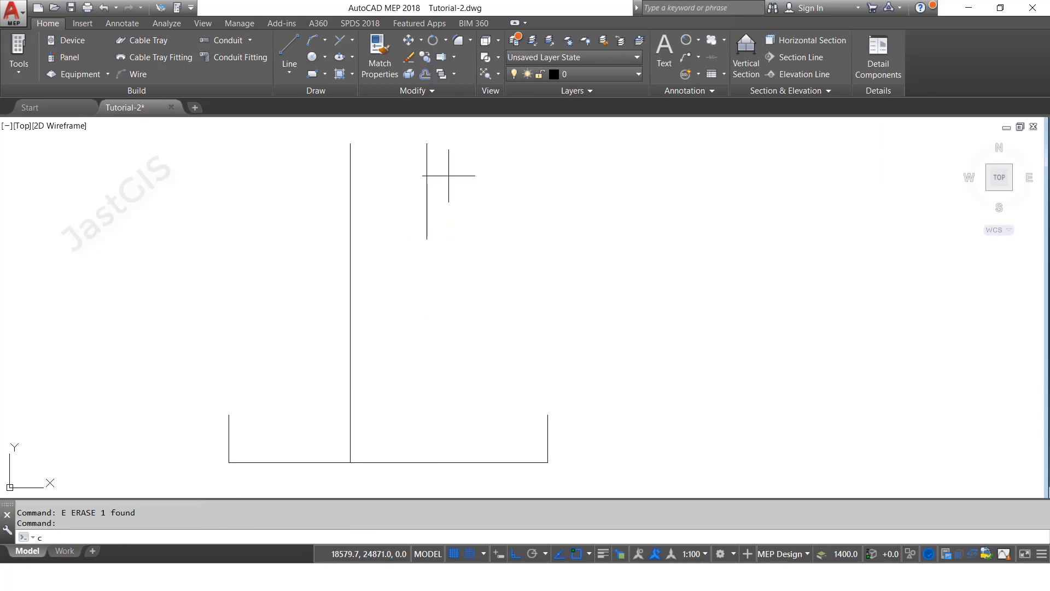
pyautogui.press('Return')
pyautogui.click(426, 143)
pyautogui.press('Escape')
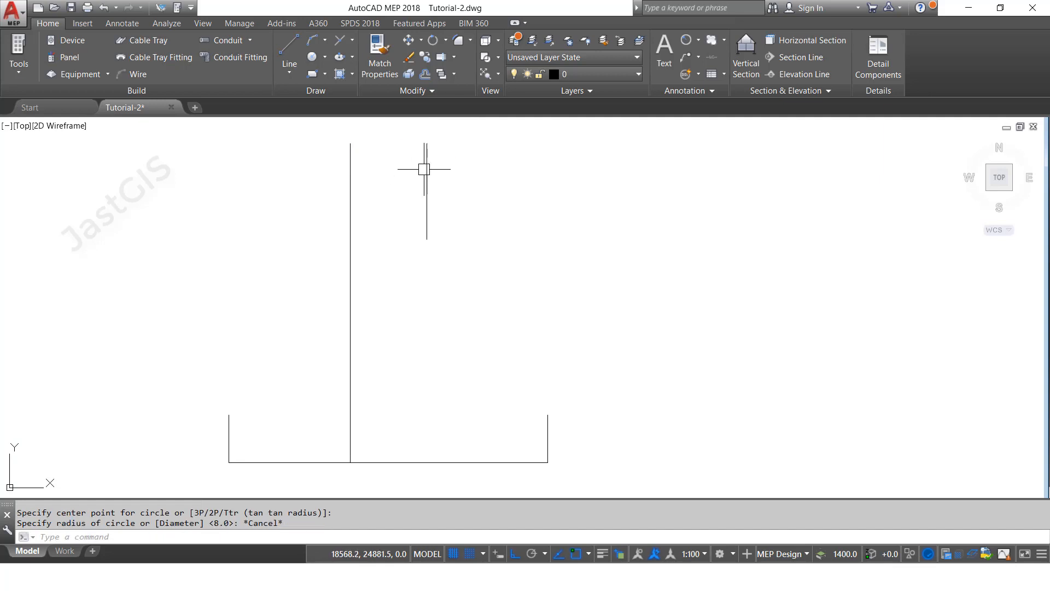
# Copy the short right vertical line from its upper end to the upper end of the long left vertical line.
pyautogui.click(426, 169)
pyautogui.write('co')
pyautogui.press('Return')
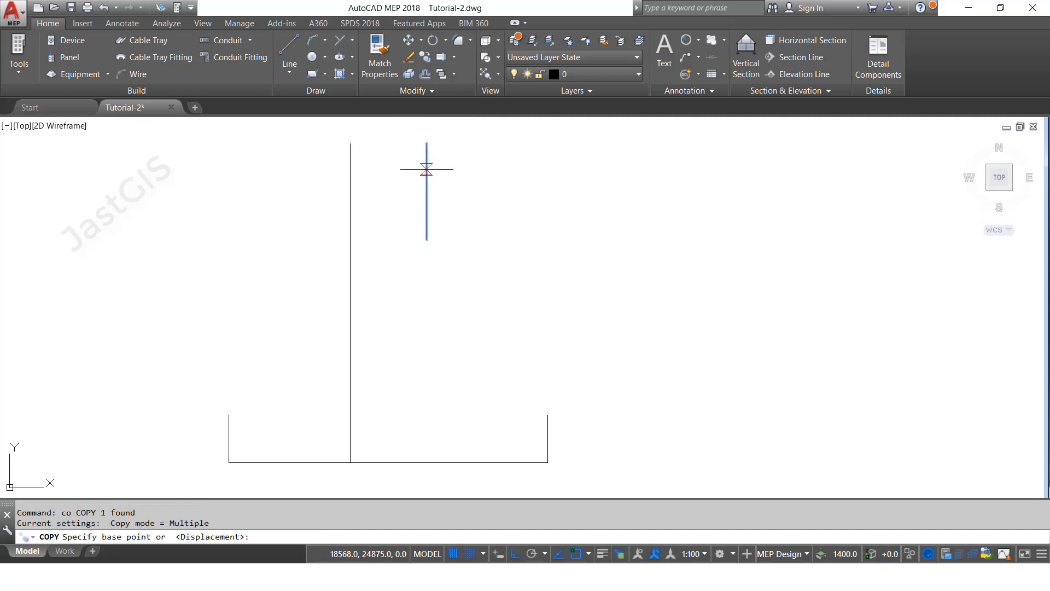
pyautogui.click(426, 143)
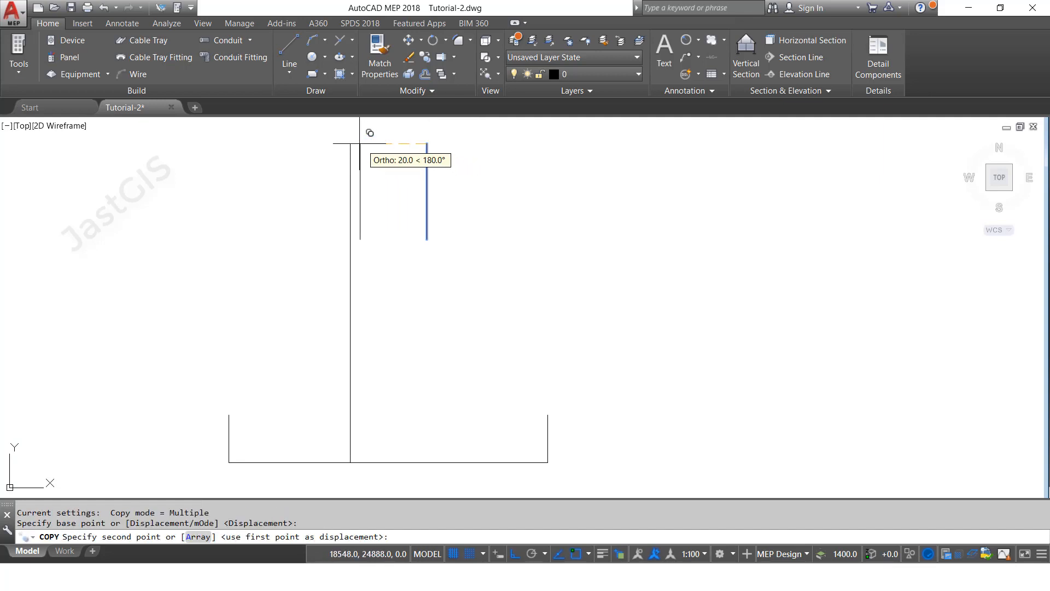
pyautogui.click(350, 144)
pyautogui.press('Escape')
# Erase the long left vertical line that reaches down to the base.
pyautogui.click(375, 295)
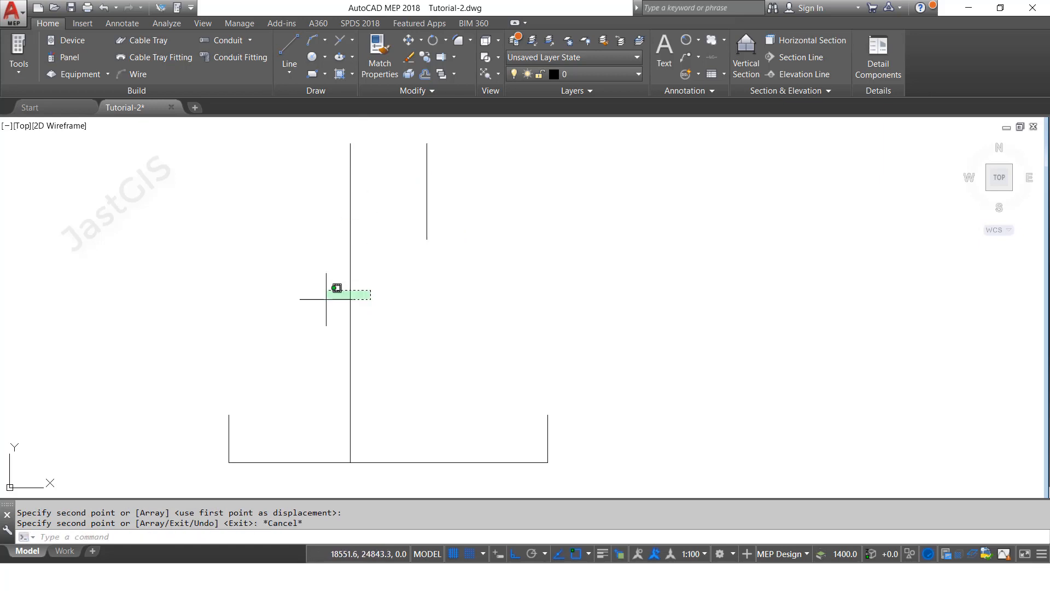
pyautogui.click(322, 293)
pyautogui.write('e')
pyautogui.press('Return')
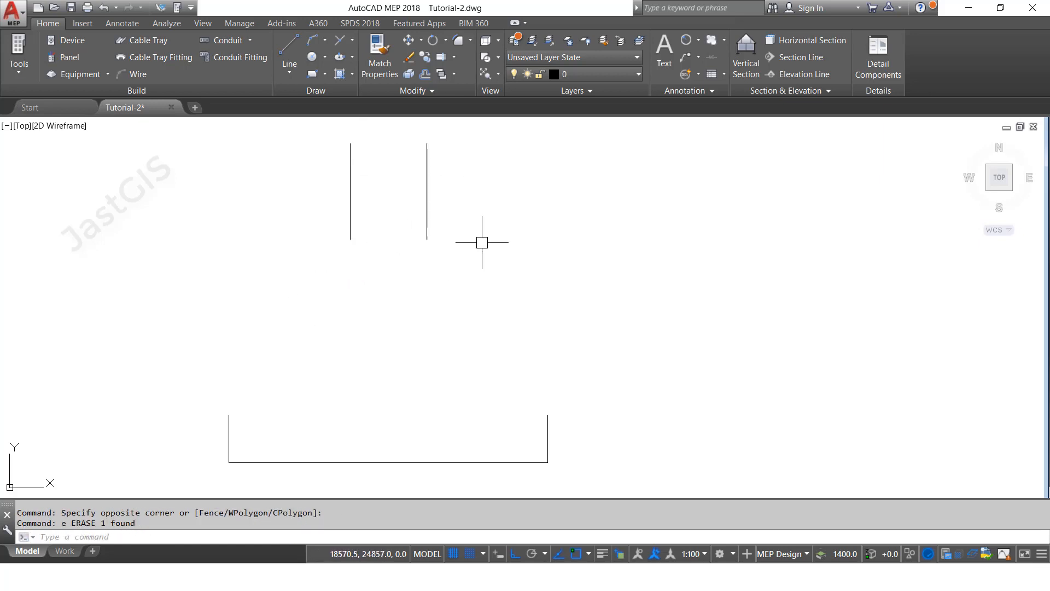
# Draw a 24-unit polyline rightward from the lower end of the right vertical line, and a 40-unit polyline straight down from its outer end.
pyautogui.write('p')
pyautogui.press('Return')
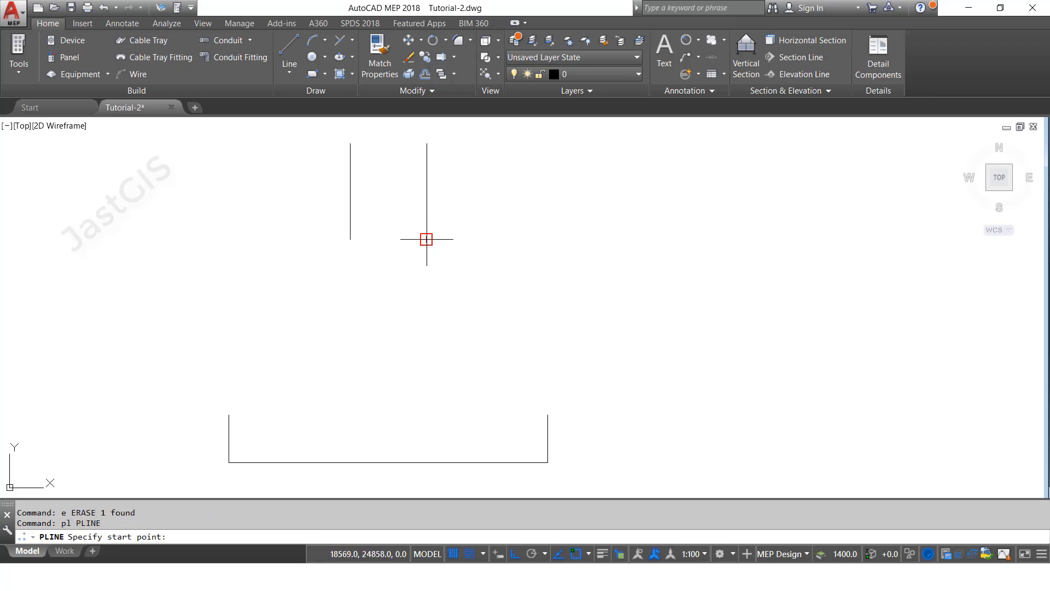
pyautogui.click(426, 239)
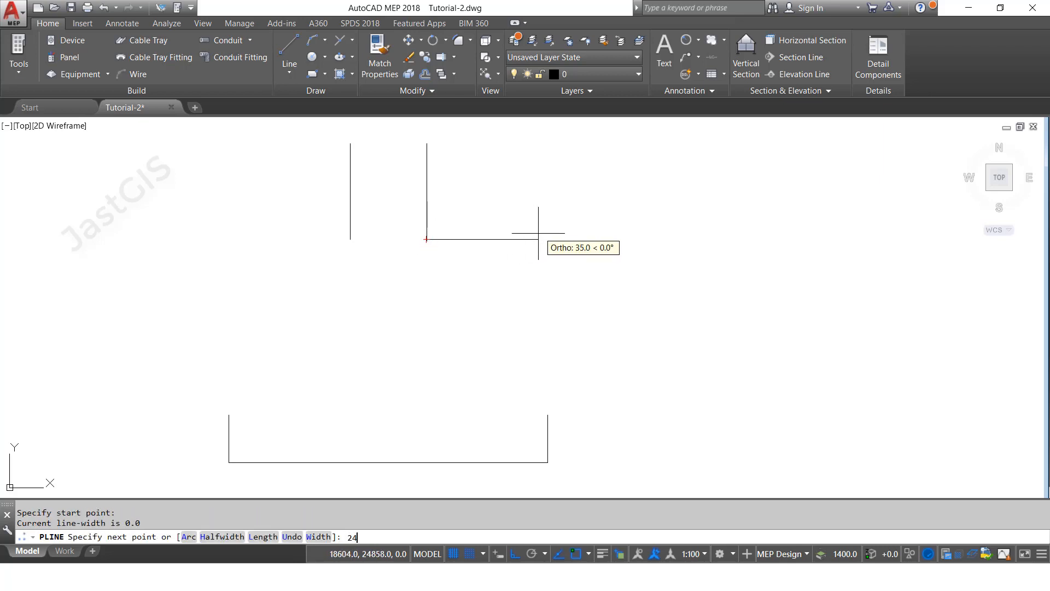
pyautogui.press('Return')
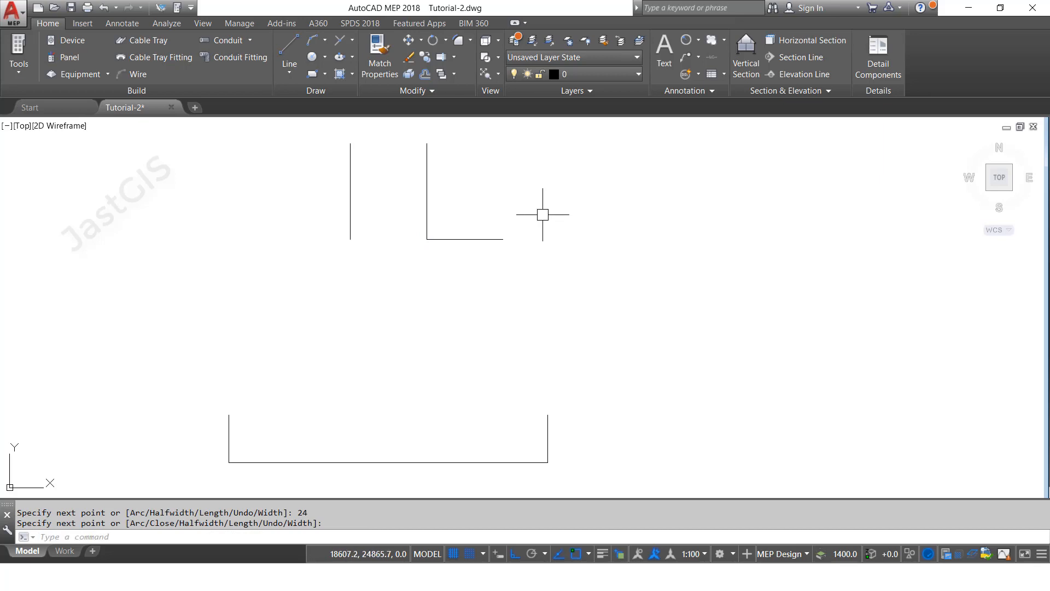
pyautogui.press('Return')
pyautogui.press('Return')
pyautogui.click(503, 239)
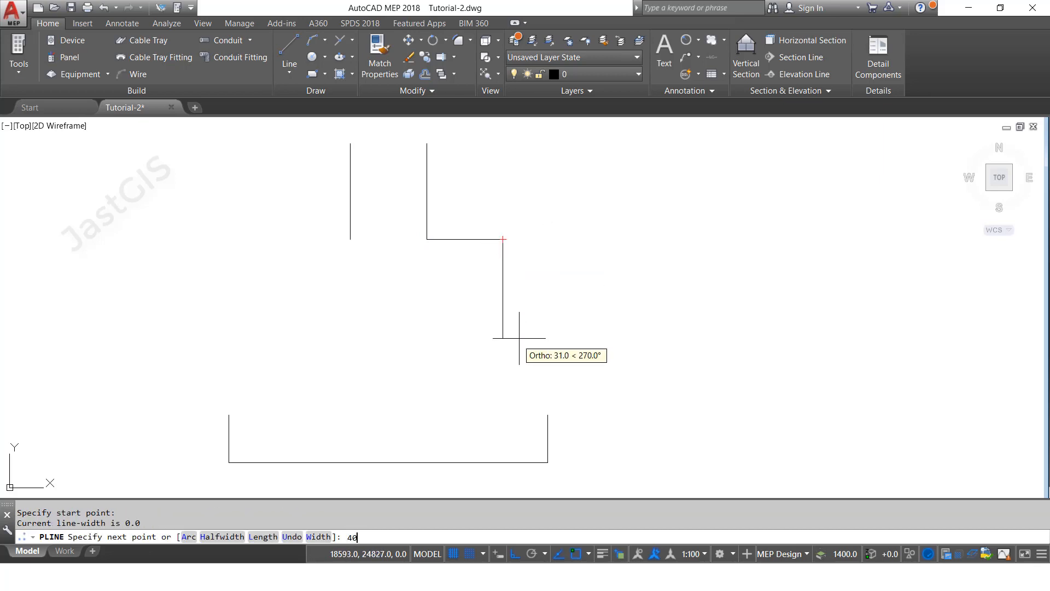
pyautogui.press('Return')
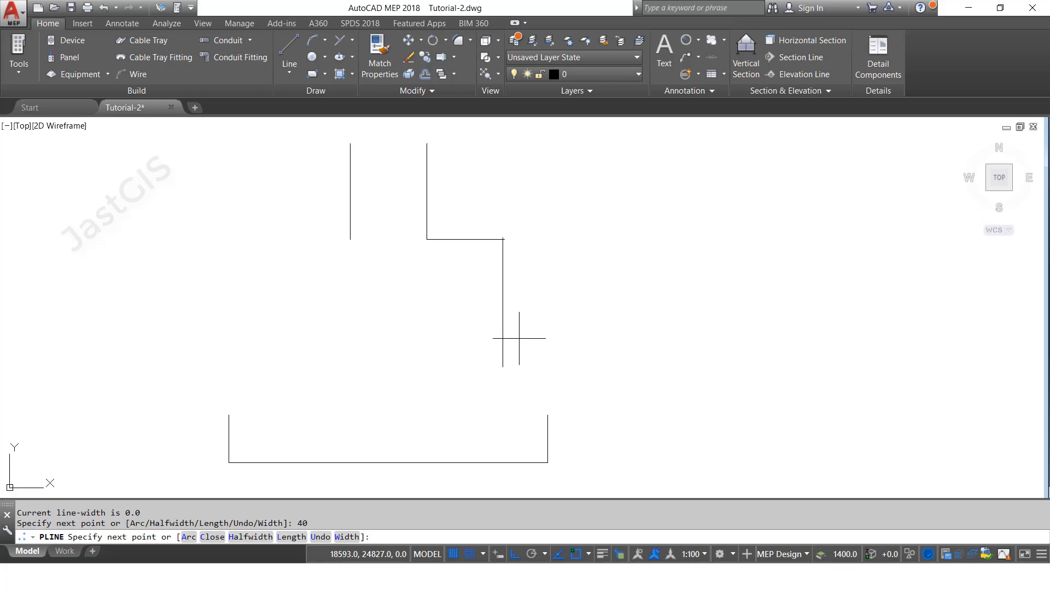
pyautogui.press('Return')
# Draw a 24-unit polyline leftward from the lower end of the left vertical line, and a 40-unit polyline straight down from its outer end.
pyautogui.press('Return')
pyautogui.click(350, 239)
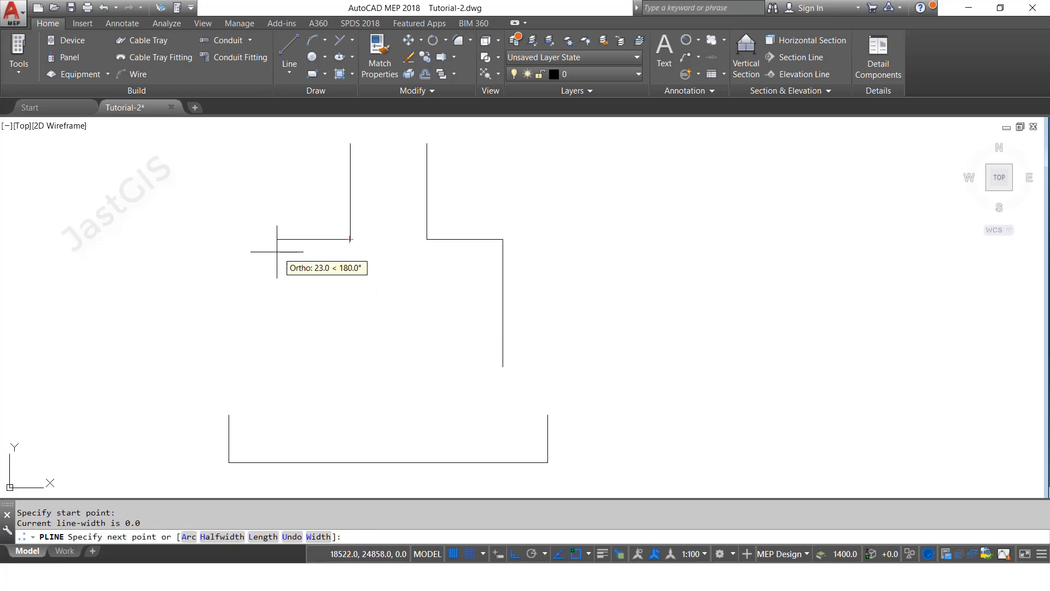
pyautogui.press('Return')
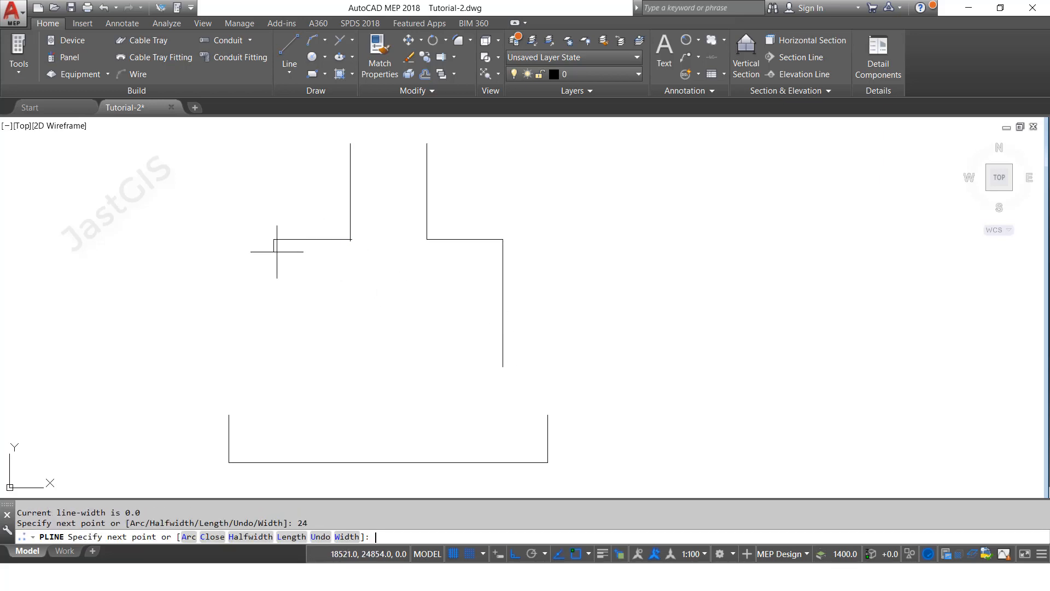
pyautogui.press('Return')
pyautogui.press('Return')
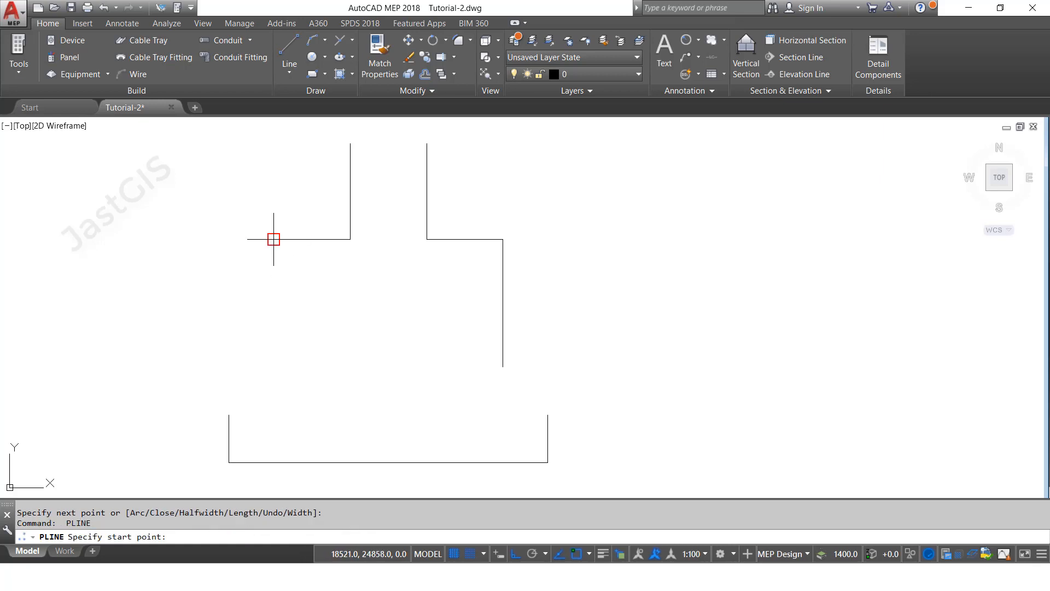
pyautogui.click(273, 239)
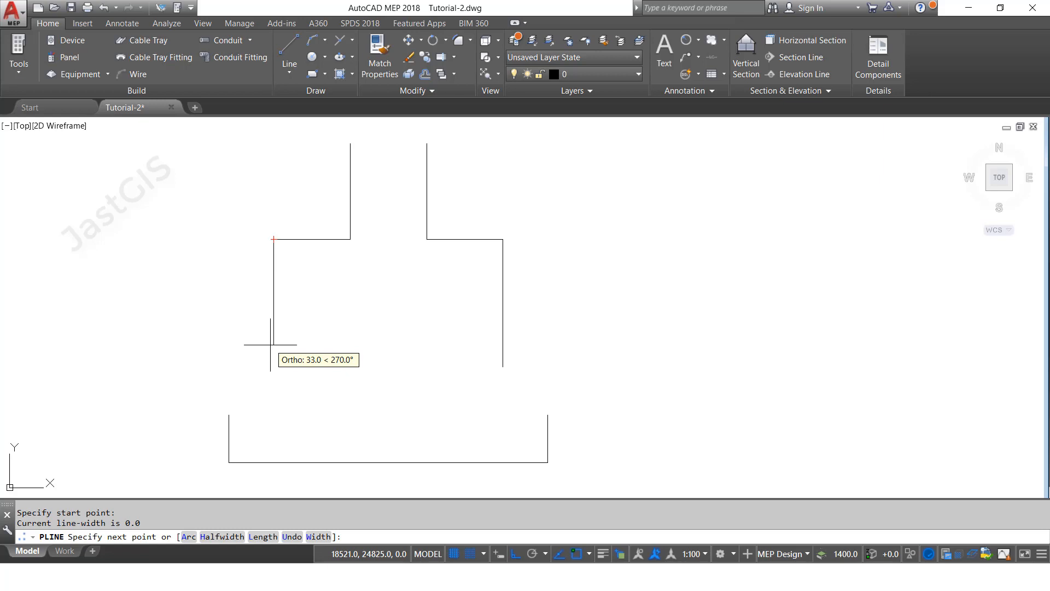
pyautogui.press('Return')
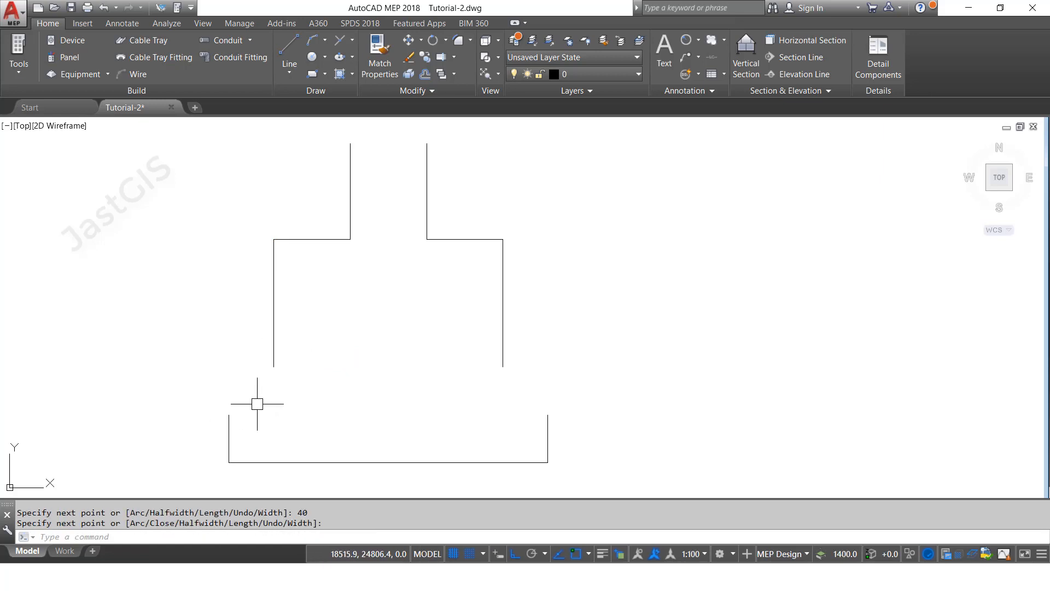
# With Ortho off, draw a slanted polyline from the upper end of the base's left edge to the lower end of the left 40-unit line.
pyautogui.write('pl')
pyautogui.press('Return')
pyautogui.click(228, 415)
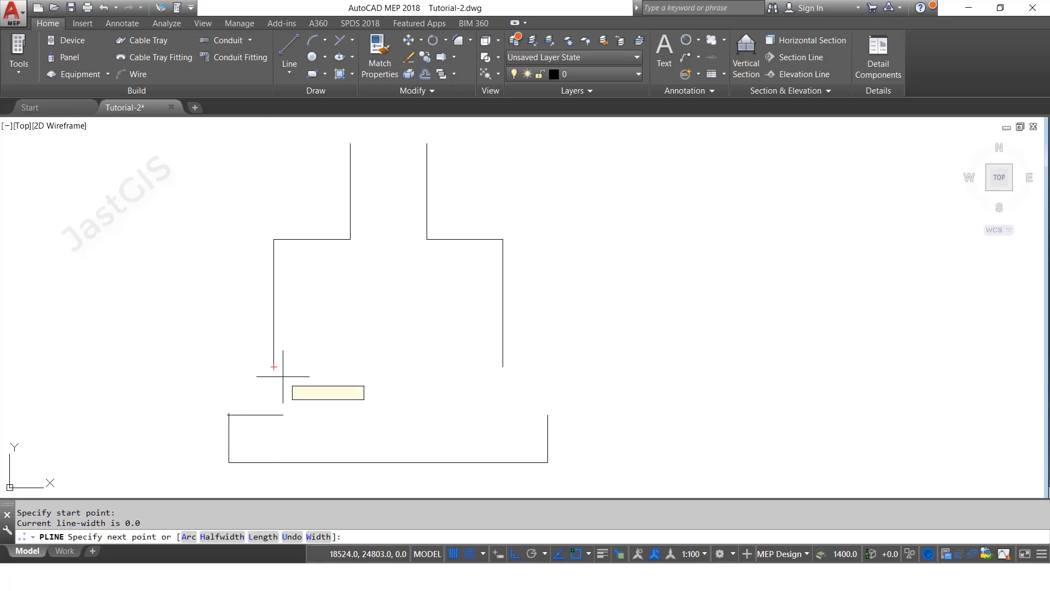
pyautogui.press('F8')
pyautogui.click(274, 366)
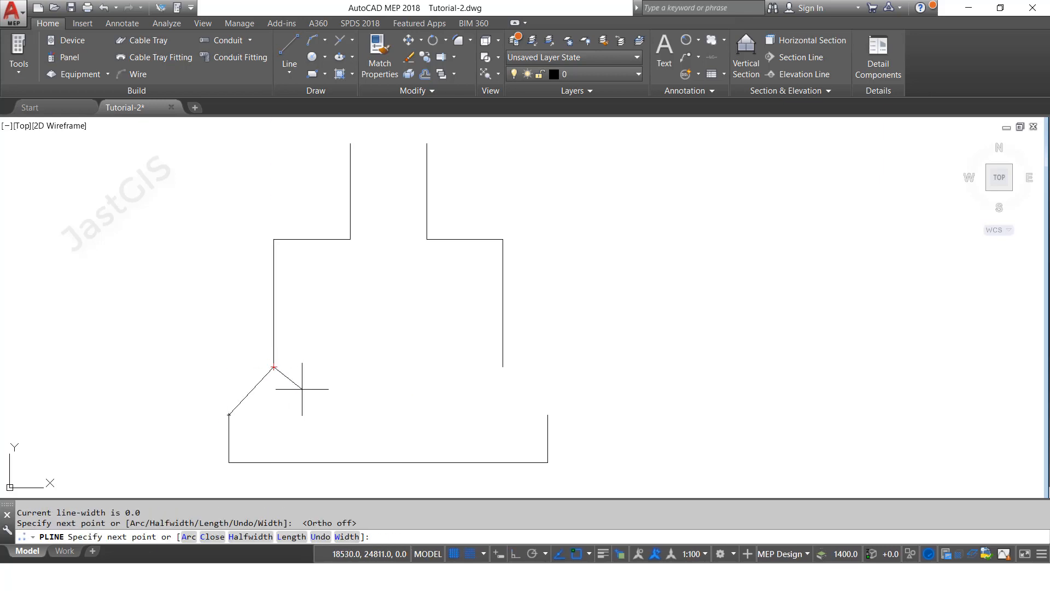
pyautogui.press('Return')
# Draw the matching slanted polyline from the lower end of the right 40-unit line to the upper end of the base's right edge.
pyautogui.press('Return')
pyautogui.click(502, 367)
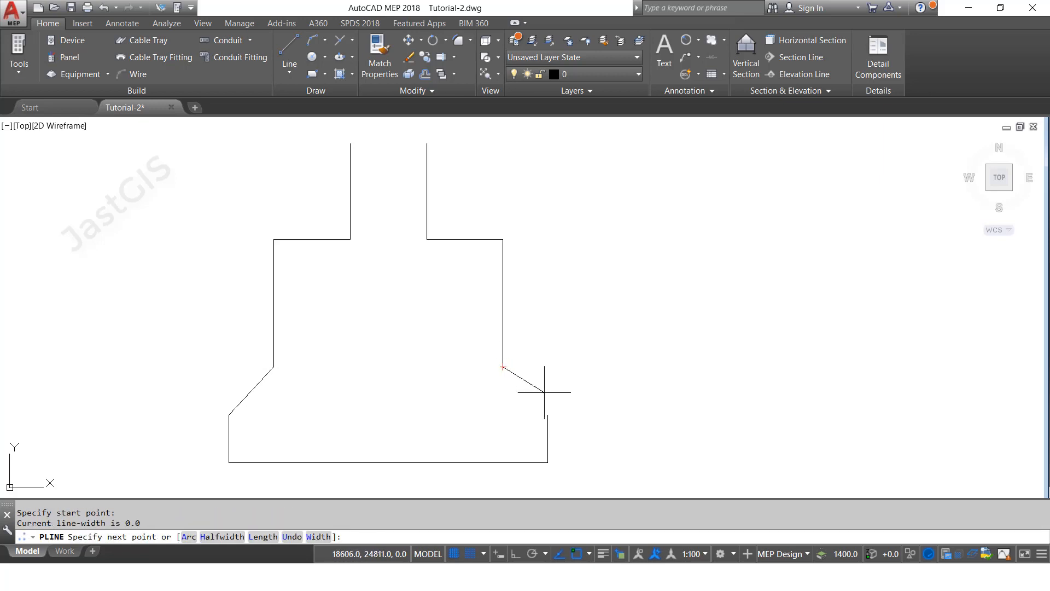
pyautogui.click(548, 414)
pyautogui.press('Return')
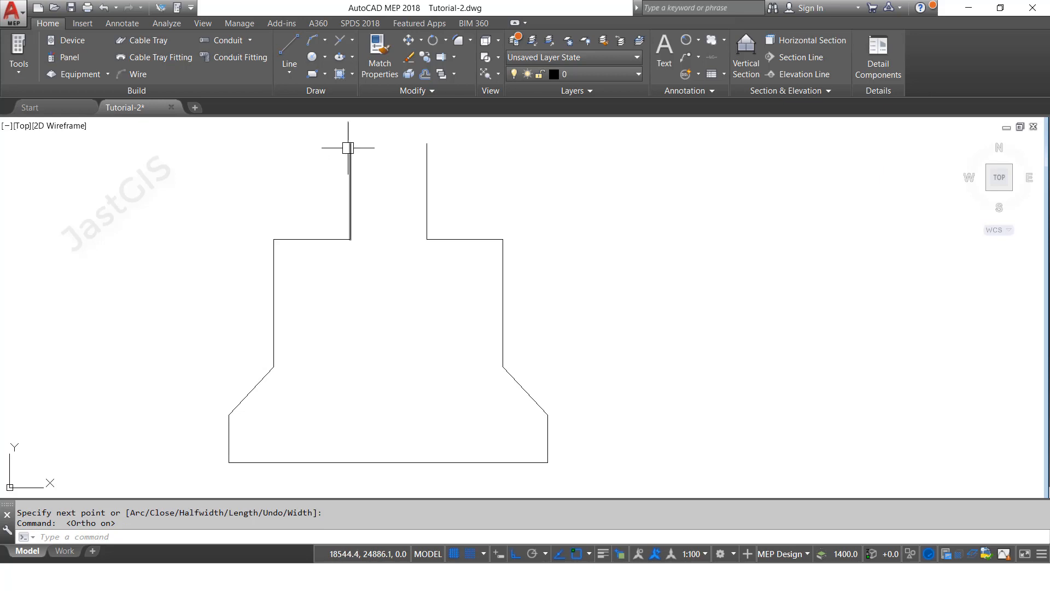
# Close the top of the profile with a horizontal polyline joining the upper ends of the two 30-unit vertical lines.
pyautogui.press('Return')
pyautogui.click(350, 143)
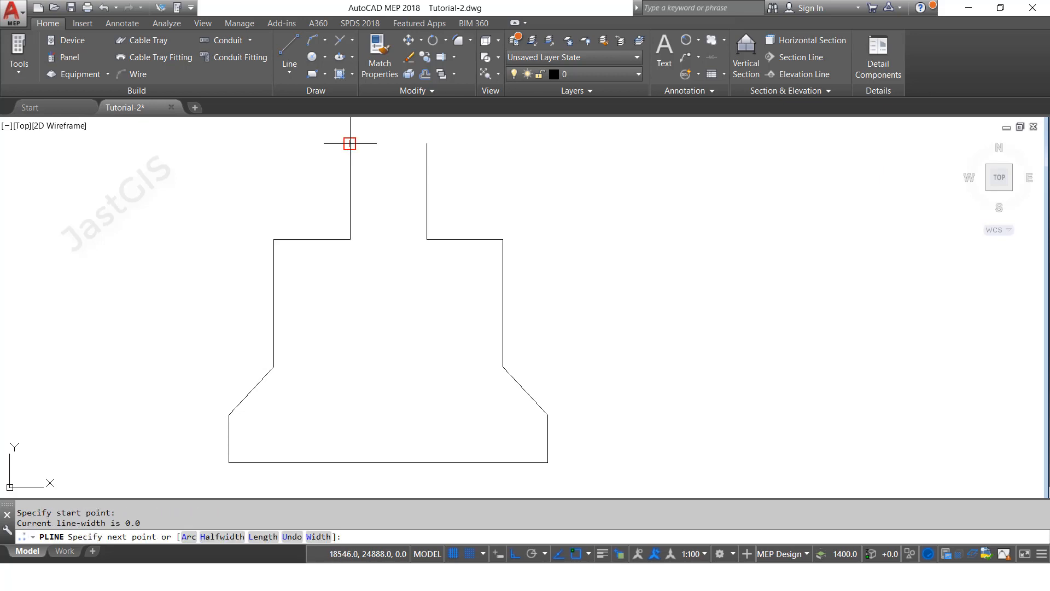
pyautogui.click(427, 144)
pyautogui.press('Return')
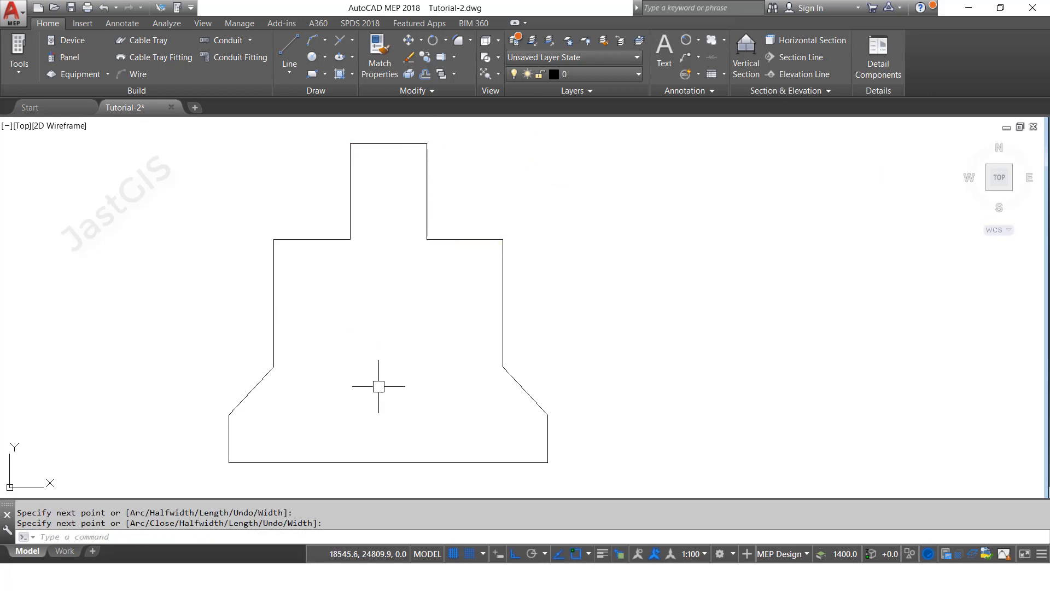
# Check the reference image in Photos, return to AutoCAD, and draw a horizontal construction polyline between the upper ends of the base's side edges.
pyautogui.hotkey('alt', 'Tab')
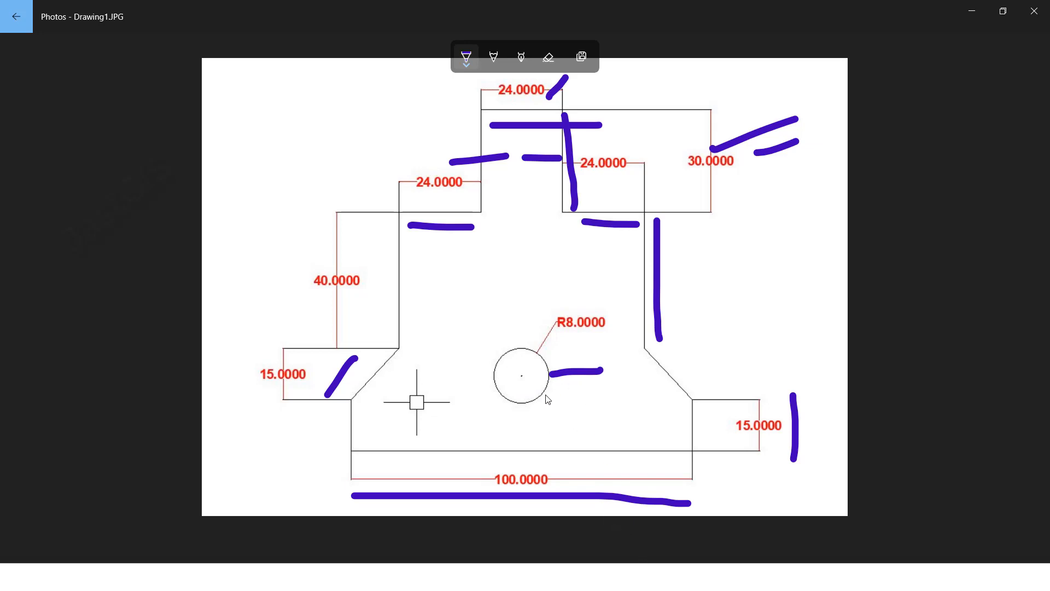
pyautogui.hotkey('alt', 'Tab')
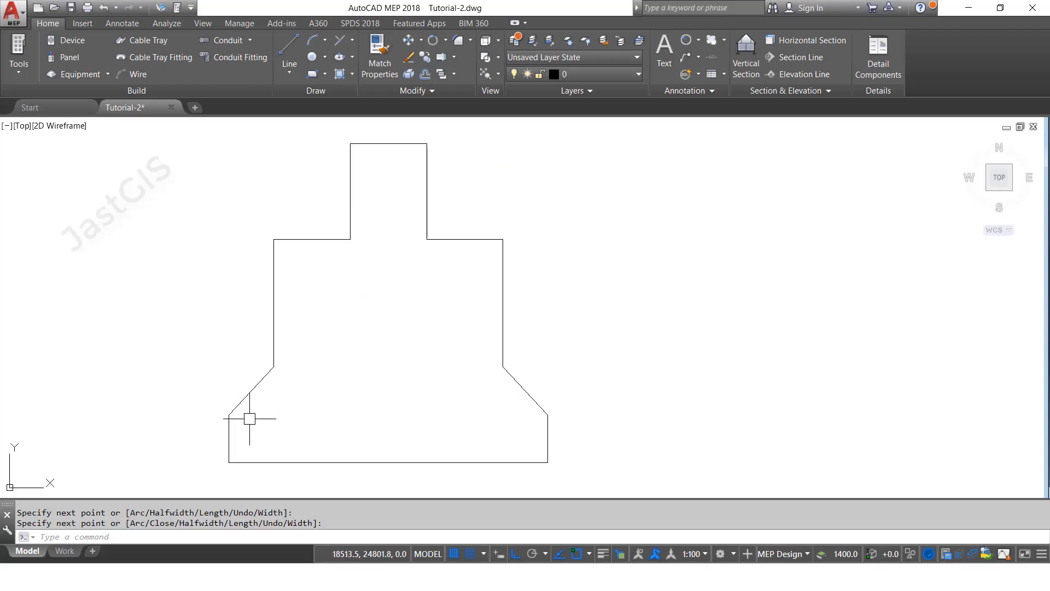
pyautogui.write('pl')
pyautogui.press('Return')
pyautogui.click(229, 414)
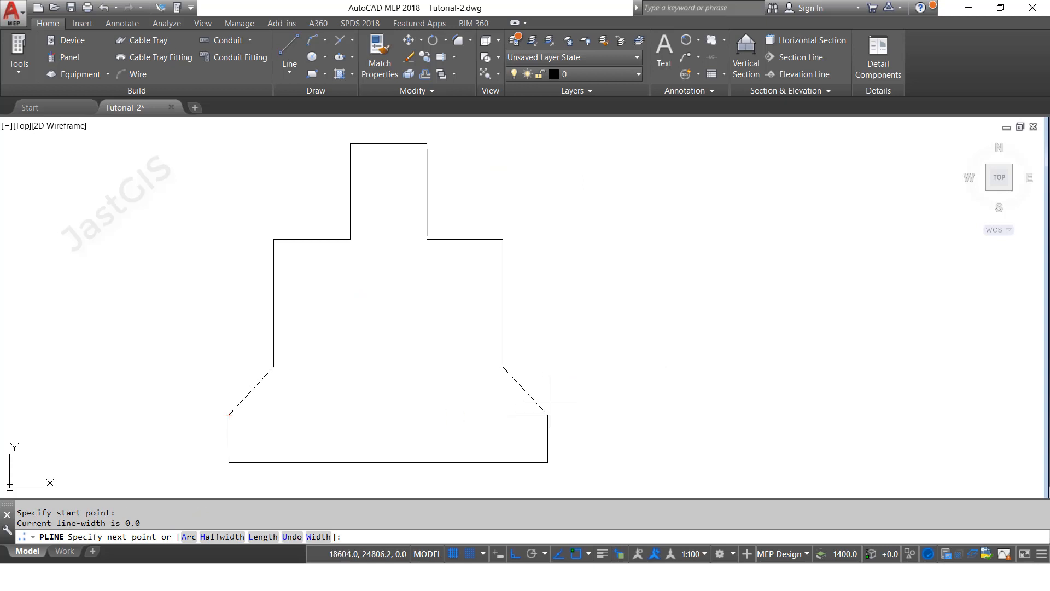
pyautogui.click(548, 414)
pyautogui.press('Return')
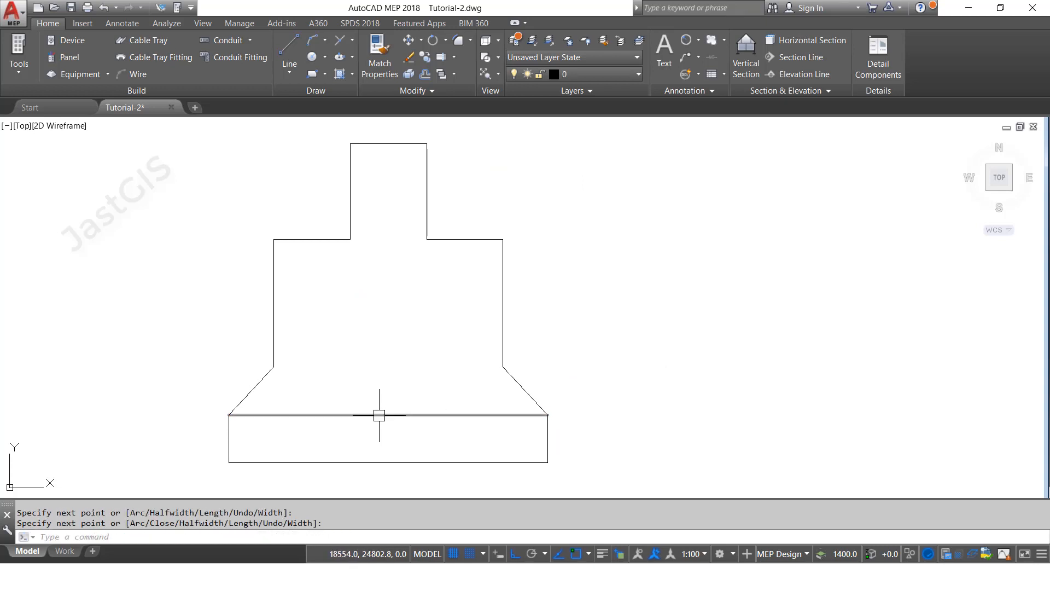
# Draw a circle with radius 8 centred on the midpoint of the horizontal construction line.
pyautogui.write('c')
pyautogui.press('Return')
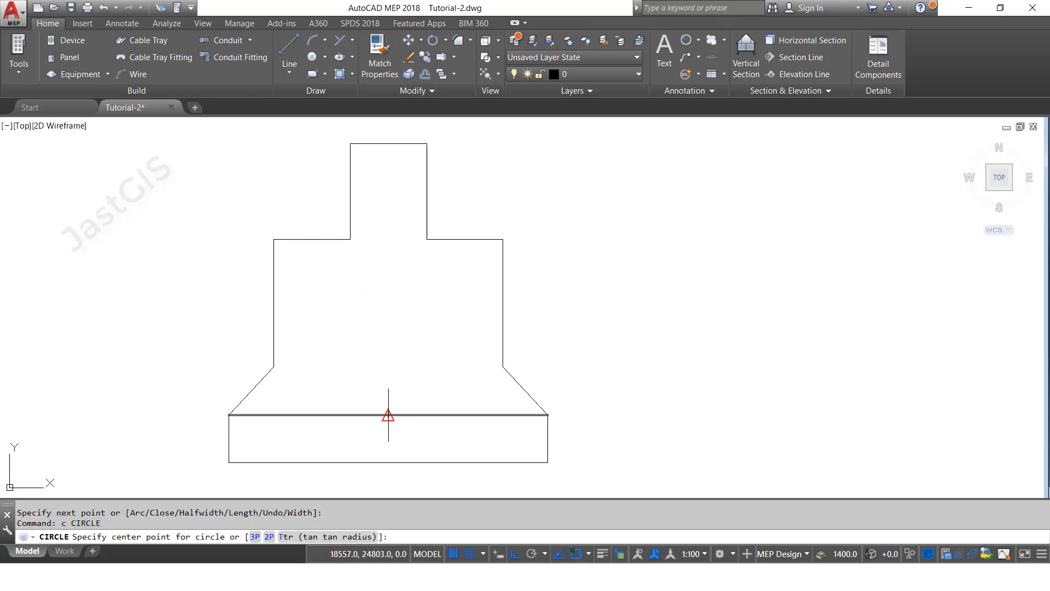
pyautogui.click(389, 414)
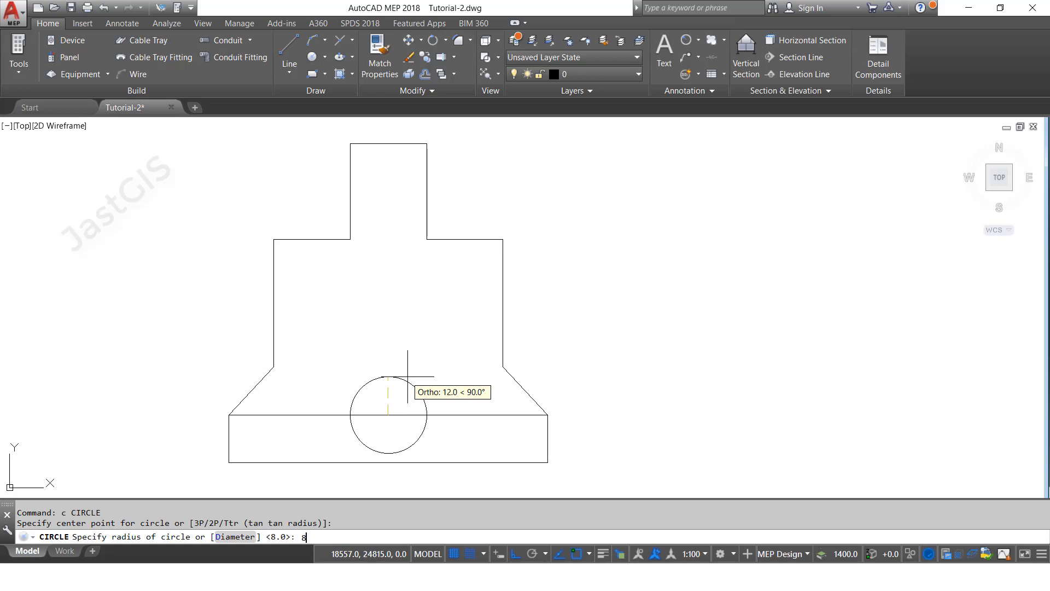
pyautogui.write('8')
pyautogui.press('Return')
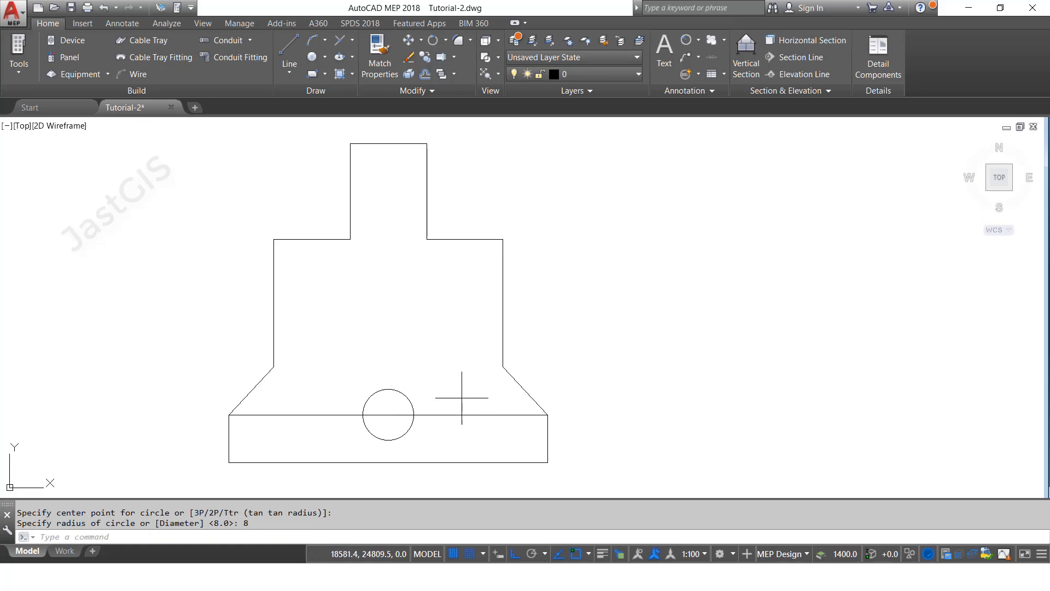
# Erase the horizontal construction line passing through the circle.
pyautogui.moveTo(469, 403); pyautogui.dragTo(464, 435)
pyautogui.write('e')
pyautogui.press('Return')
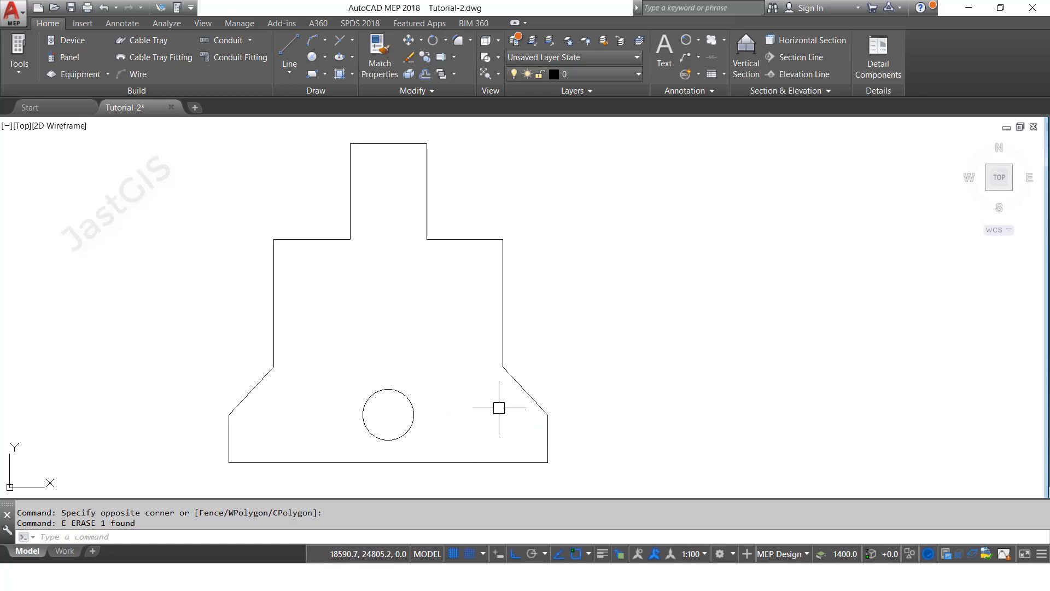
# Switch to the reference image in Photos and mark the base edge, circle, right slanted edge and right-side dimensions with pen strokes.
pyautogui.hotkey('alt', 'Tab')
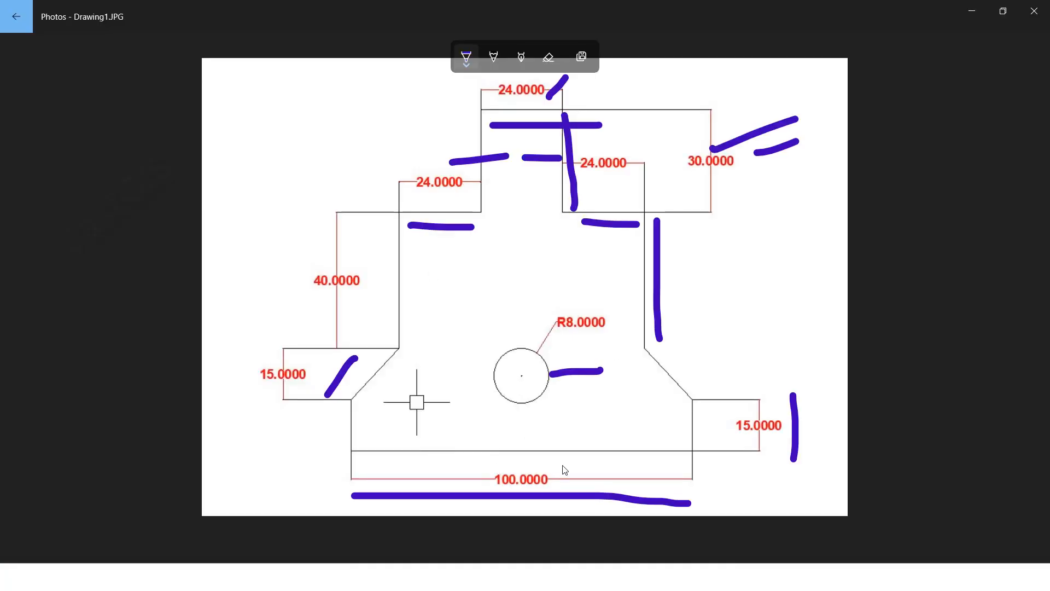
pyautogui.moveTo(588, 462); pyautogui.dragTo(644, 438)
pyautogui.moveTo(543, 398); pyautogui.dragTo(606, 377)
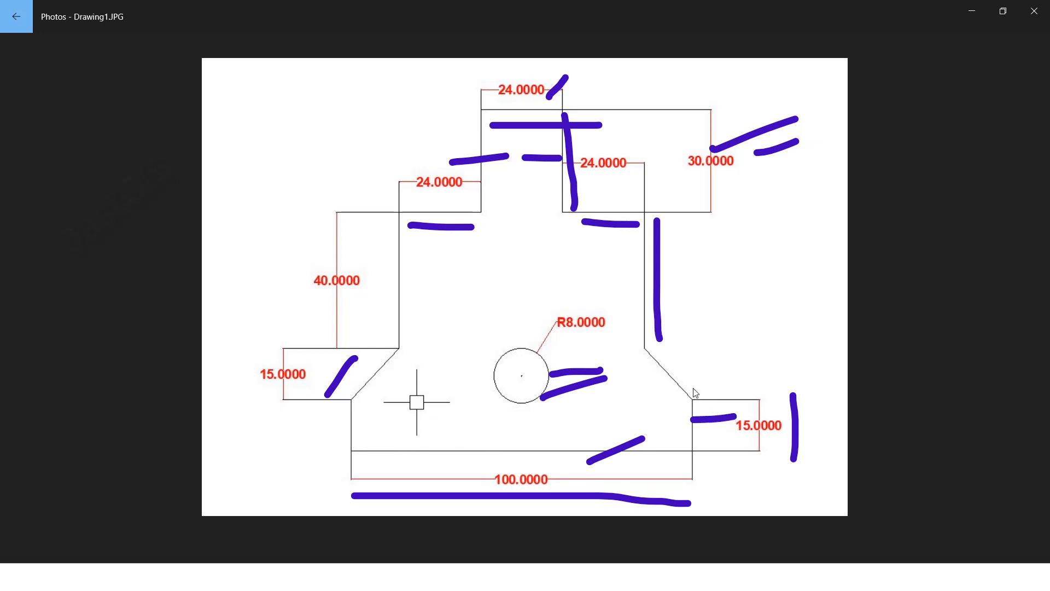
pyautogui.moveTo(657, 169); pyautogui.dragTo(673, 154)
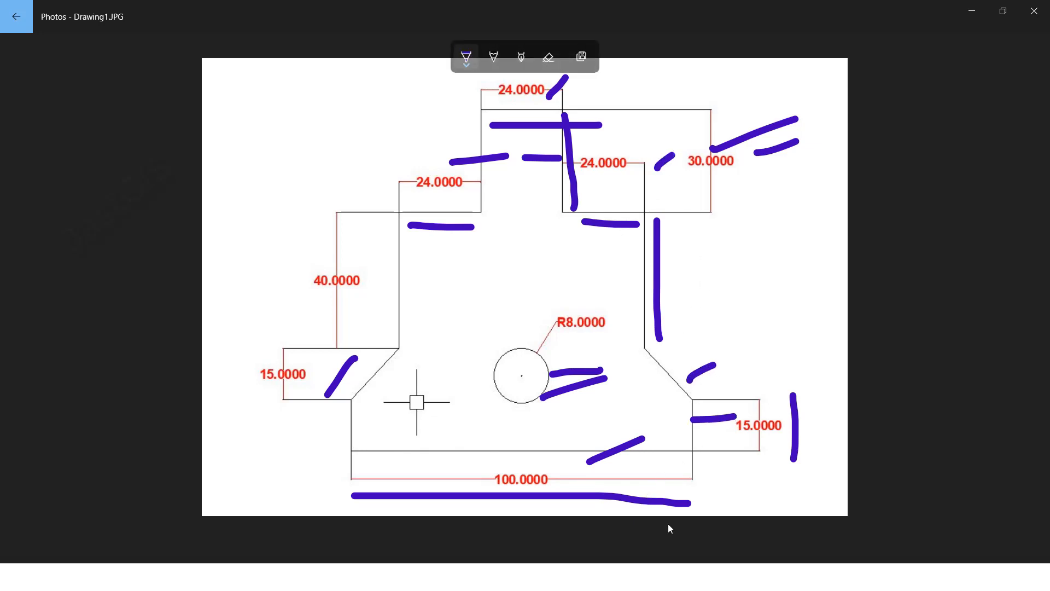
# Return to AutoCAD and add a vertical linear dimension to the body's right side edge, placed outside the profile.
pyautogui.hotkey('alt', 'Tab')
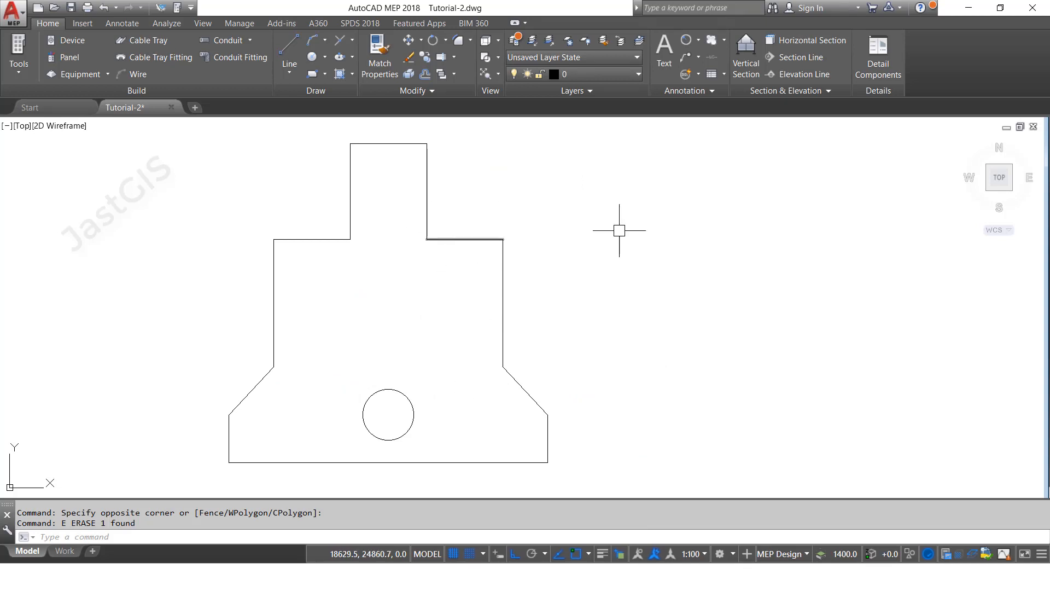
pyautogui.click(699, 42)
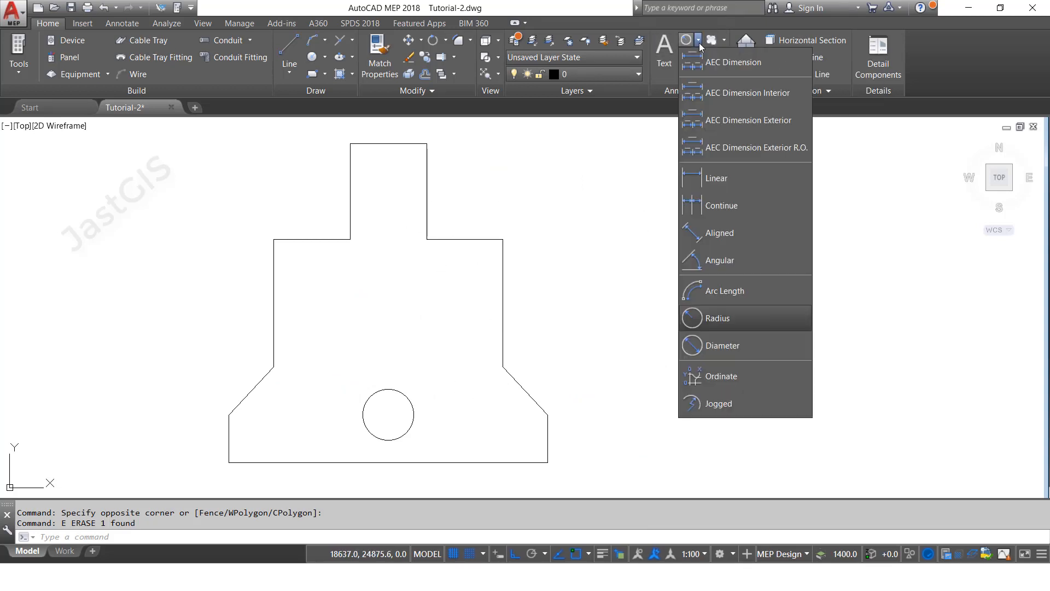
pyautogui.click(716, 179)
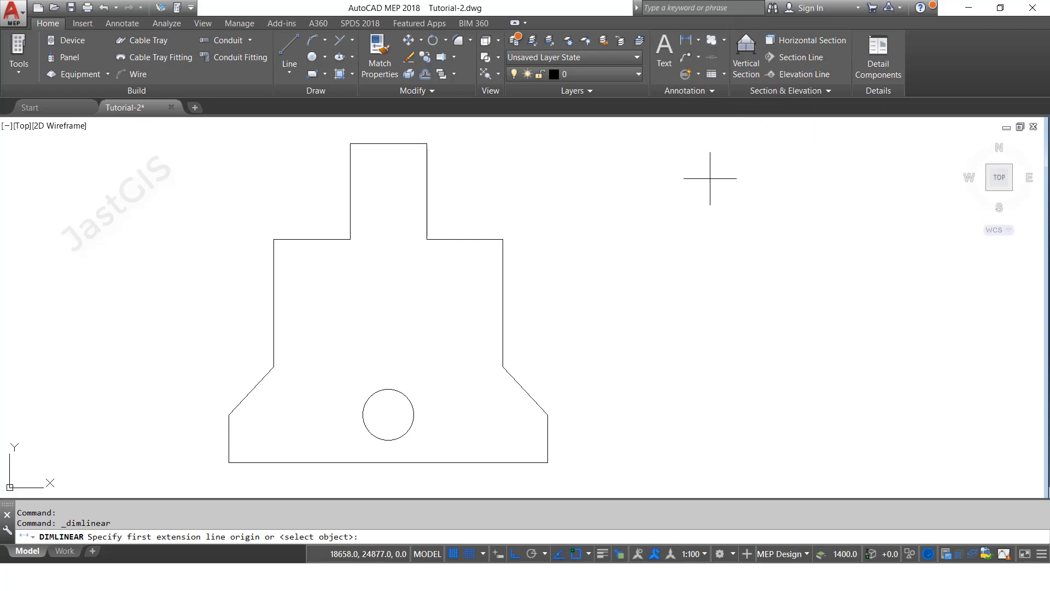
pyautogui.click(503, 239)
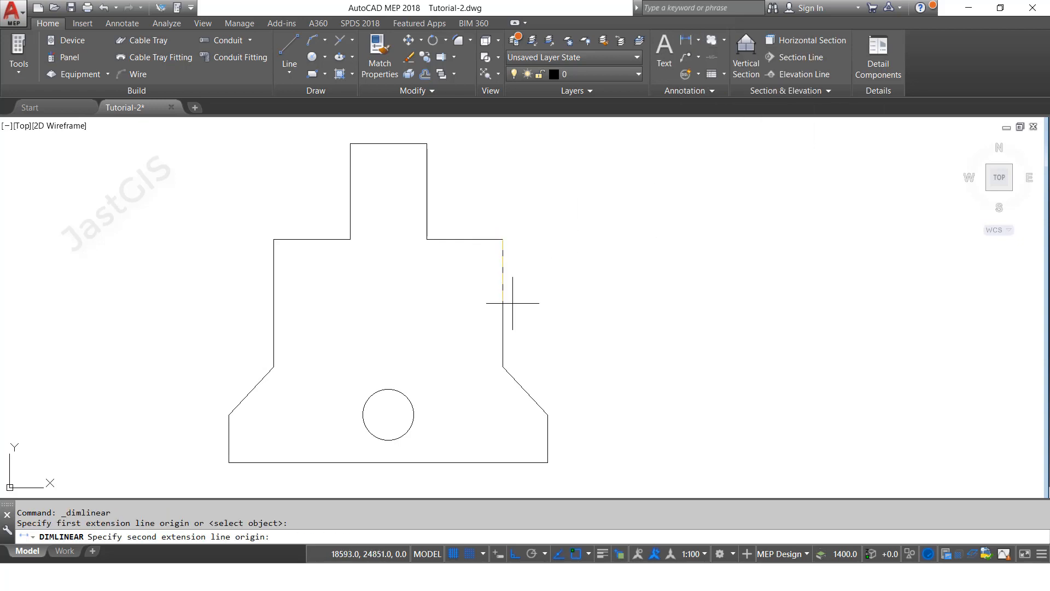
pyautogui.click(502, 365)
pyautogui.click(608, 360)
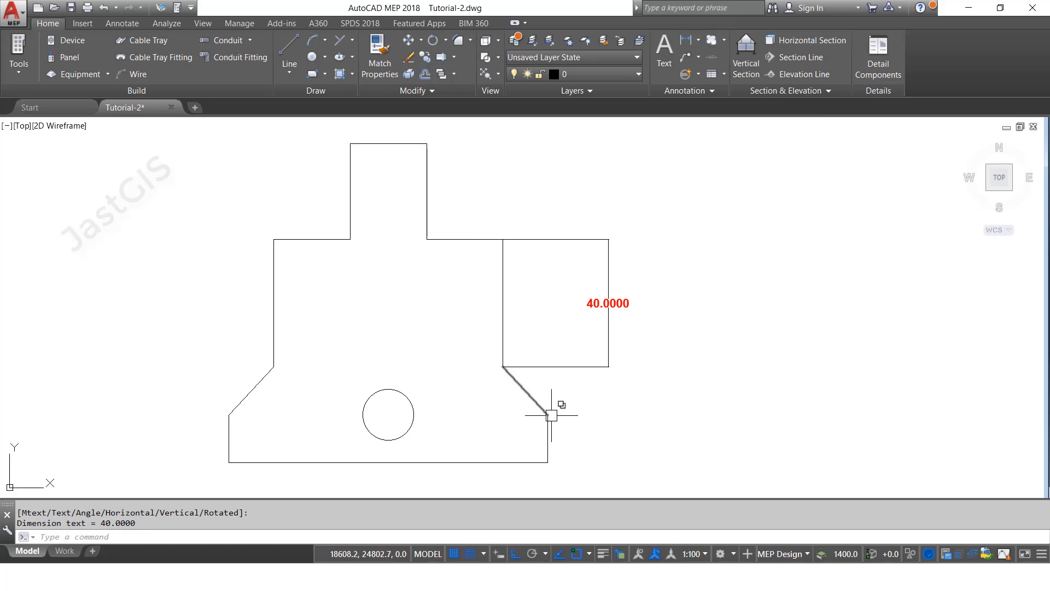
# Add linear dimensions to the base's short right side edge and to its full bottom edge, both outside the profile.
pyautogui.press('Return')
pyautogui.click(548, 414)
pyautogui.click(548, 462)
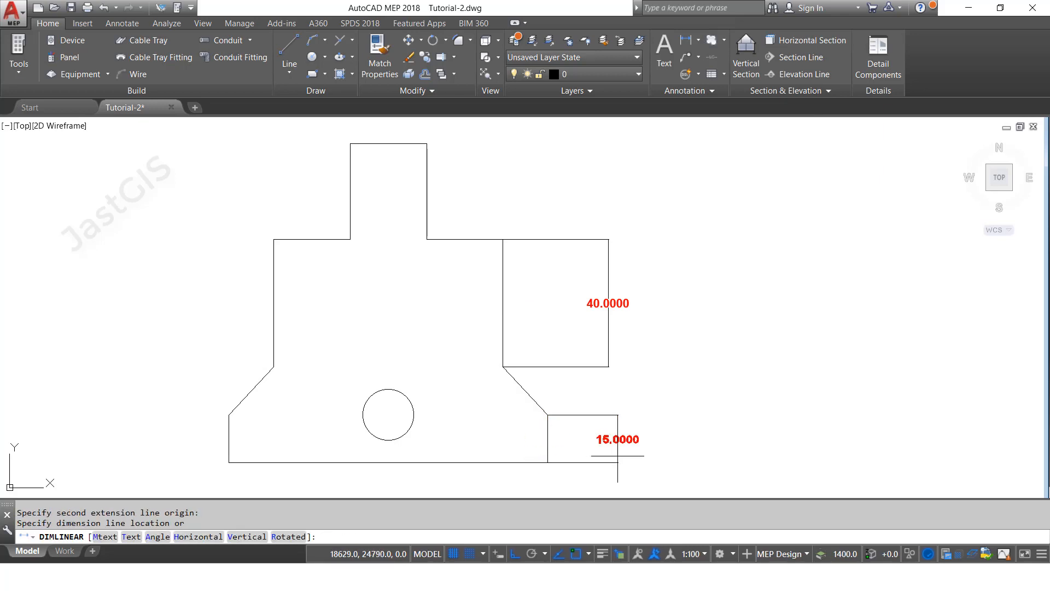
pyautogui.click(617, 437)
pyautogui.press('Return')
pyautogui.click(229, 462)
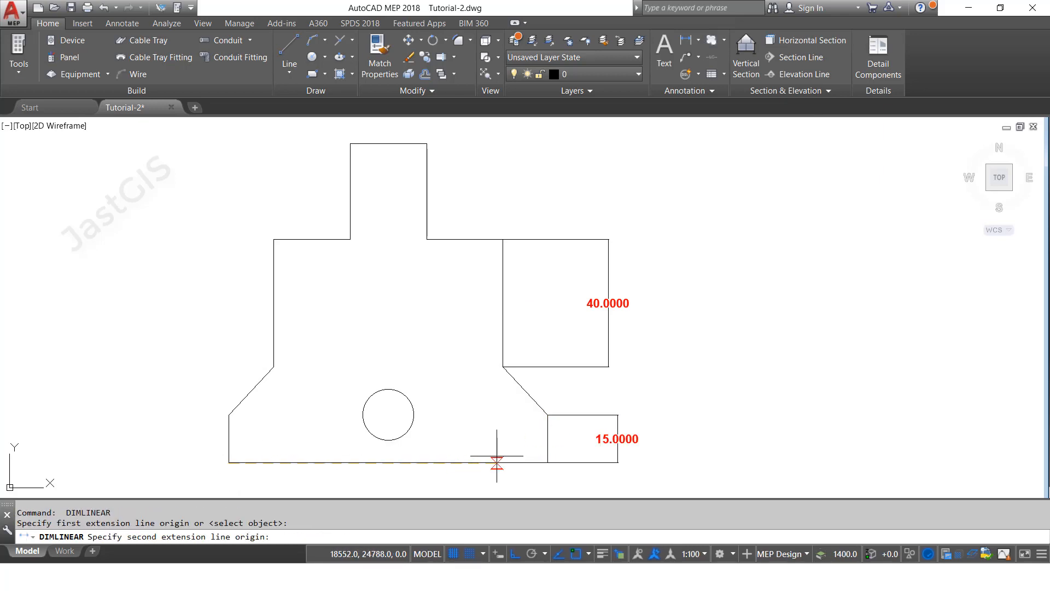
pyautogui.click(547, 462)
pyautogui.click(547, 482)
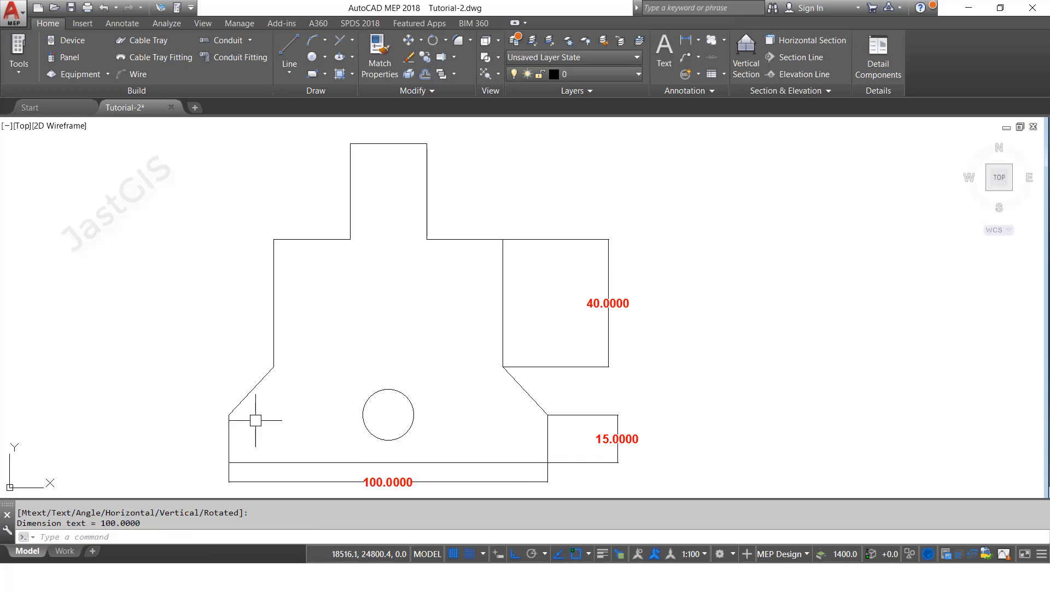
# Add a vertical linear dimension to the base's short left side edge, placed outside the profile.
pyautogui.press('Return')
pyautogui.click(229, 415)
pyautogui.click(229, 462)
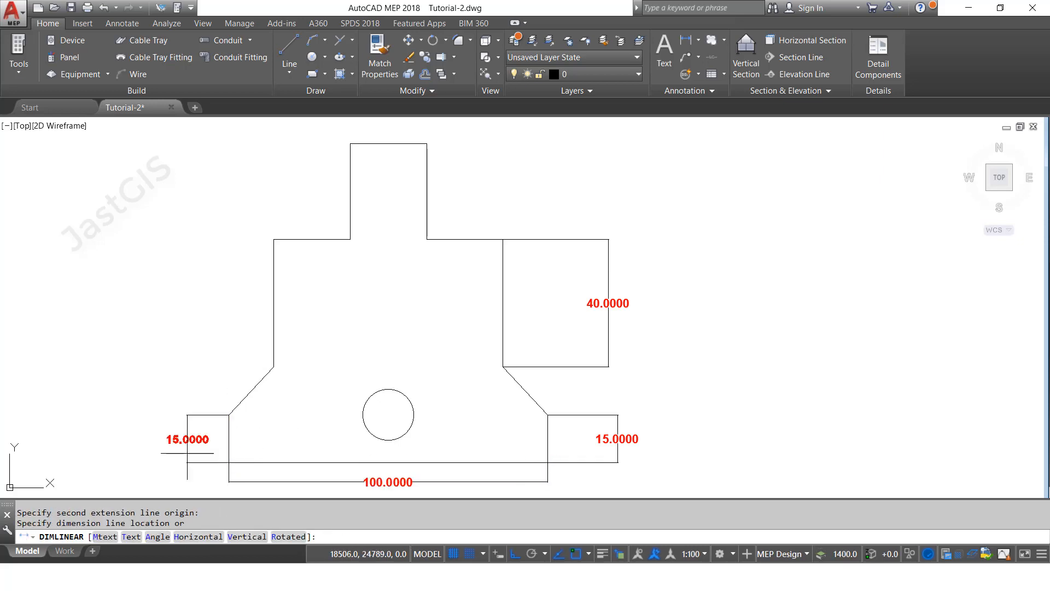
pyautogui.click(170, 439)
pyautogui.press('Return')
pyautogui.click(229, 415)
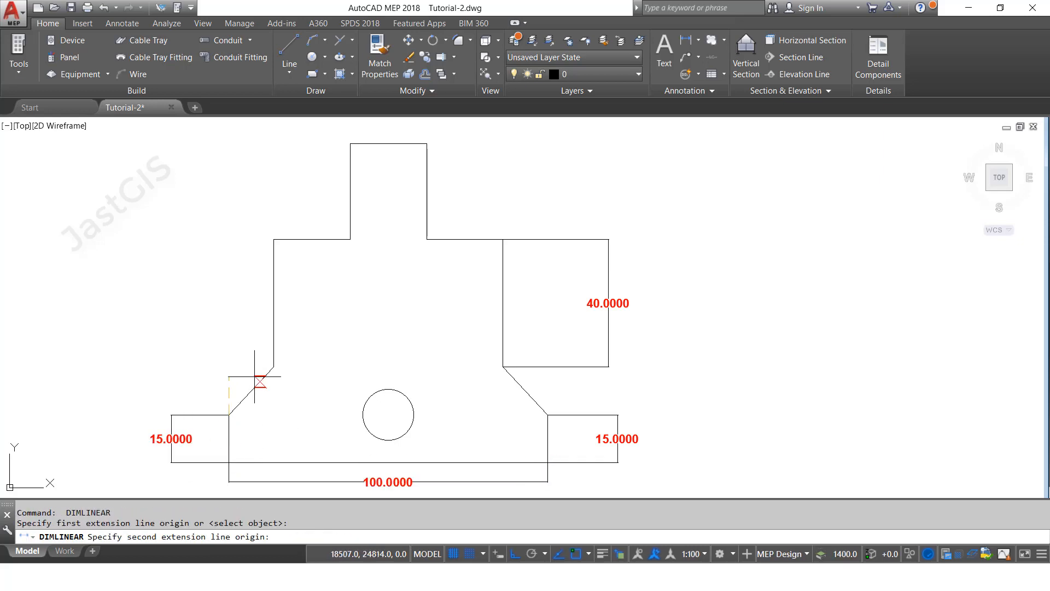
pyautogui.click(273, 366)
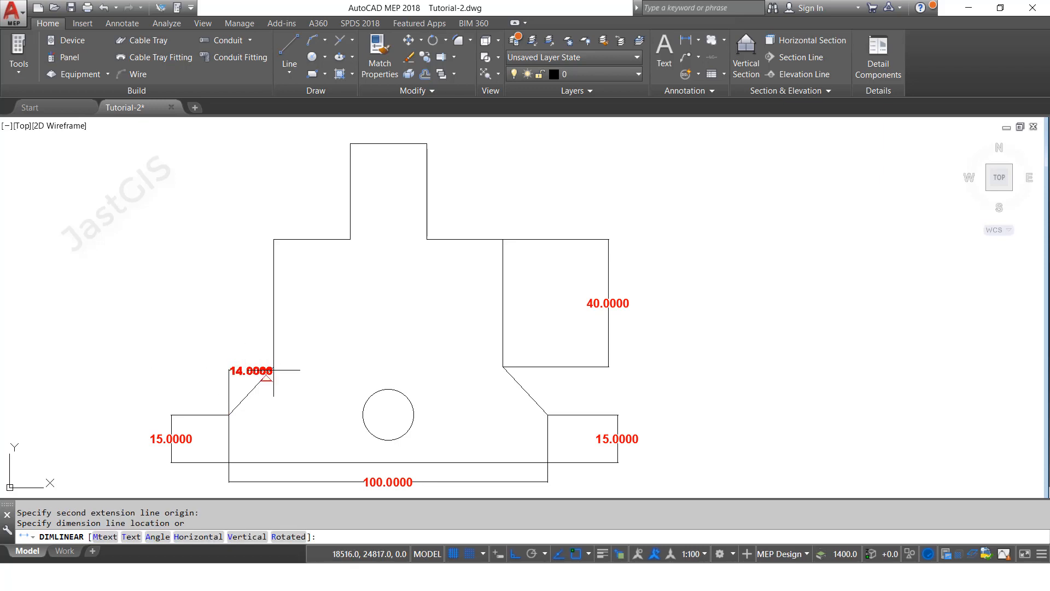
pyautogui.press('Escape')
# Add vertical linear dimensions to the left slanted edge's height and the body's left side edge, placed outside the profile.
pyautogui.press('Return')
pyautogui.click(273, 366)
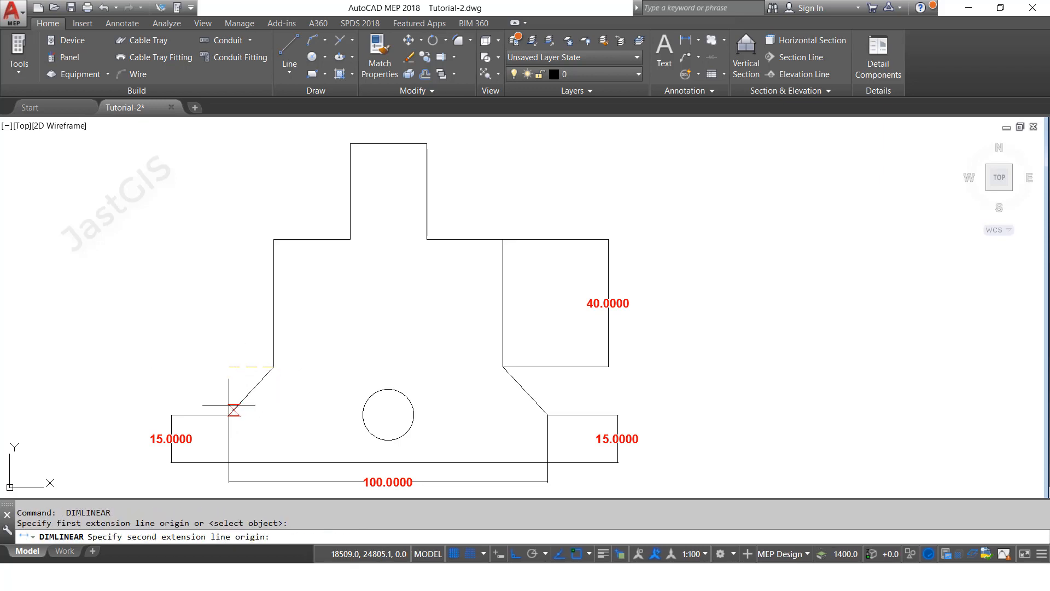
pyautogui.click(228, 415)
pyautogui.click(175, 402)
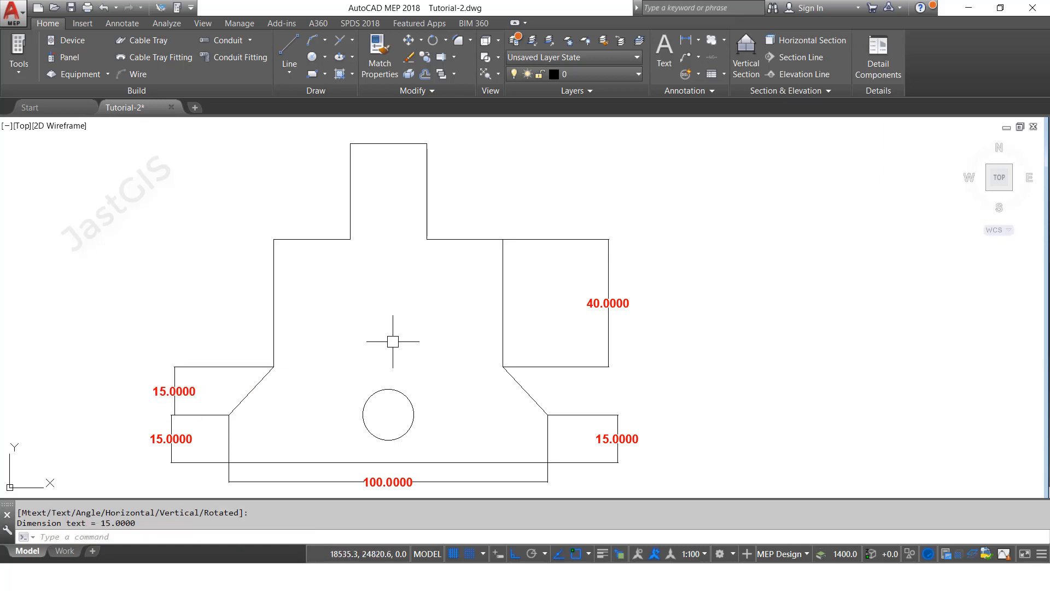
pyautogui.press('Return')
pyautogui.click(273, 239)
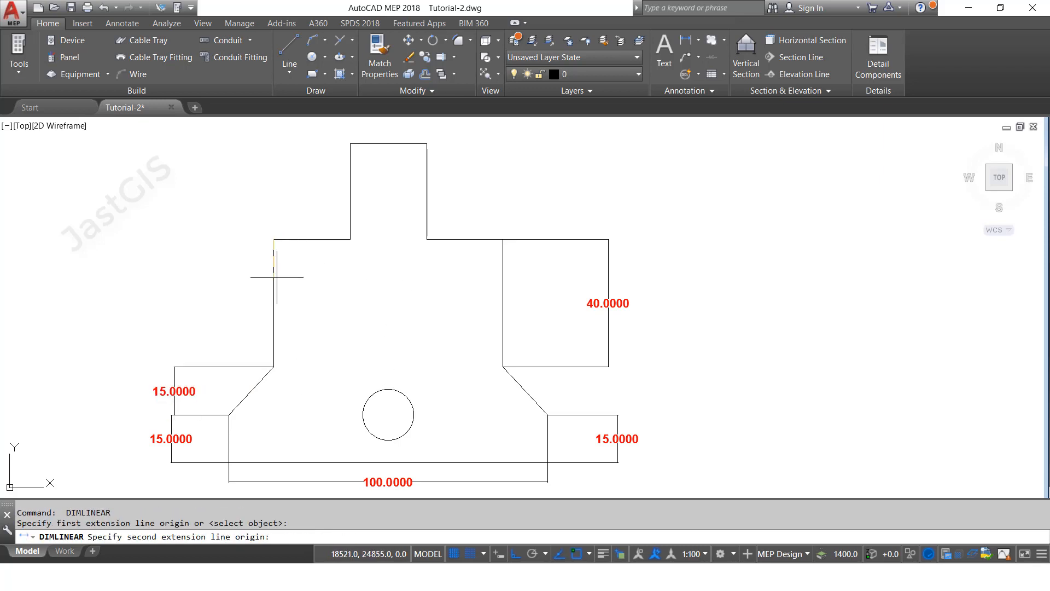
pyautogui.click(273, 367)
pyautogui.click(184, 333)
# Add horizontal linear dimensions to the left shoulder edge and the profile's top edge, with both dimension lines below their edges.
pyautogui.press('Return')
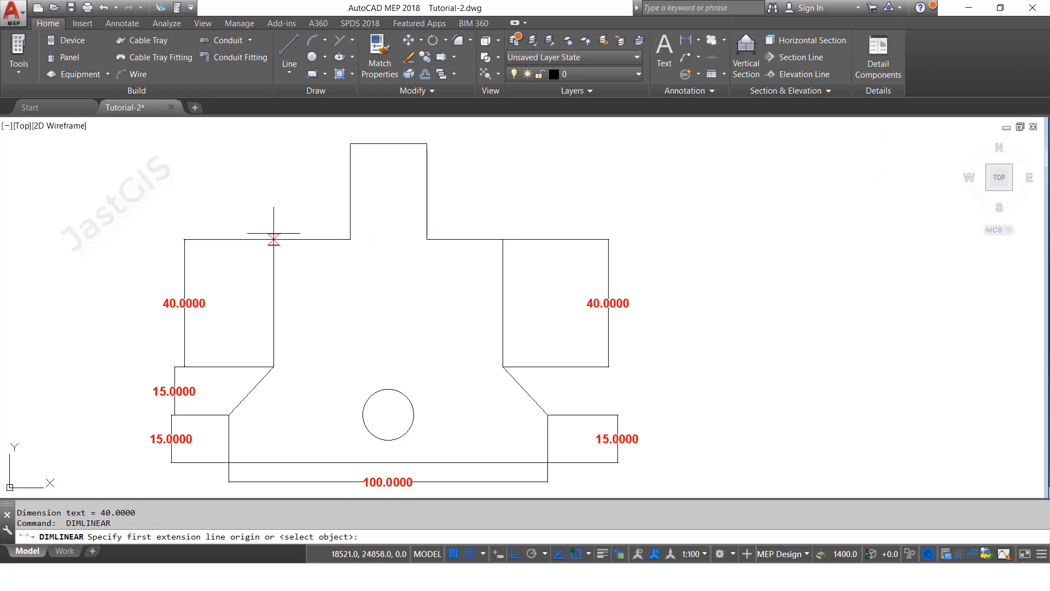
pyautogui.click(274, 238)
pyautogui.click(350, 239)
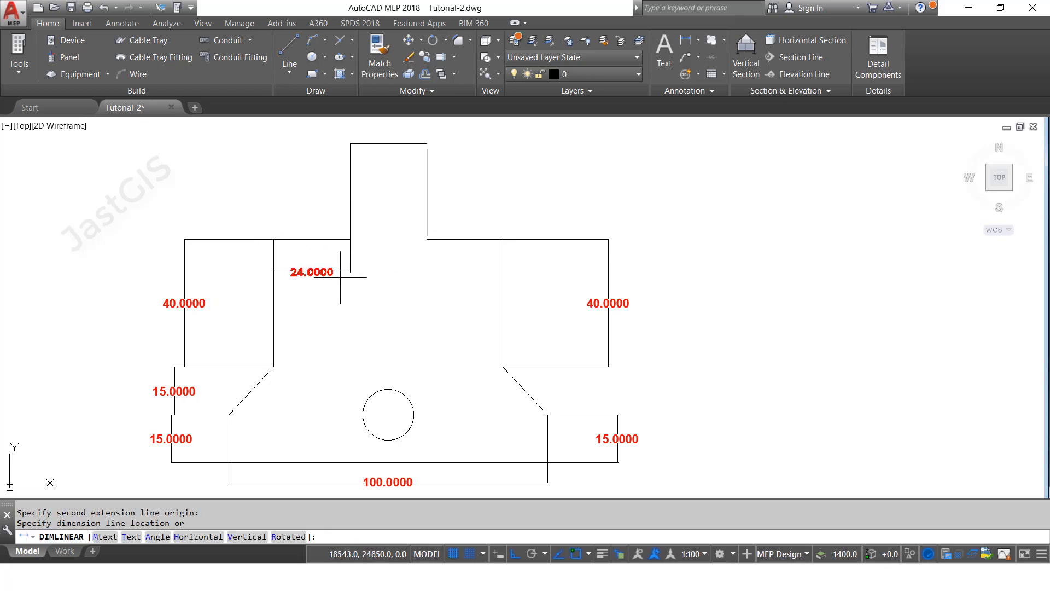
pyautogui.click(340, 280)
pyautogui.press('Return')
pyautogui.click(350, 143)
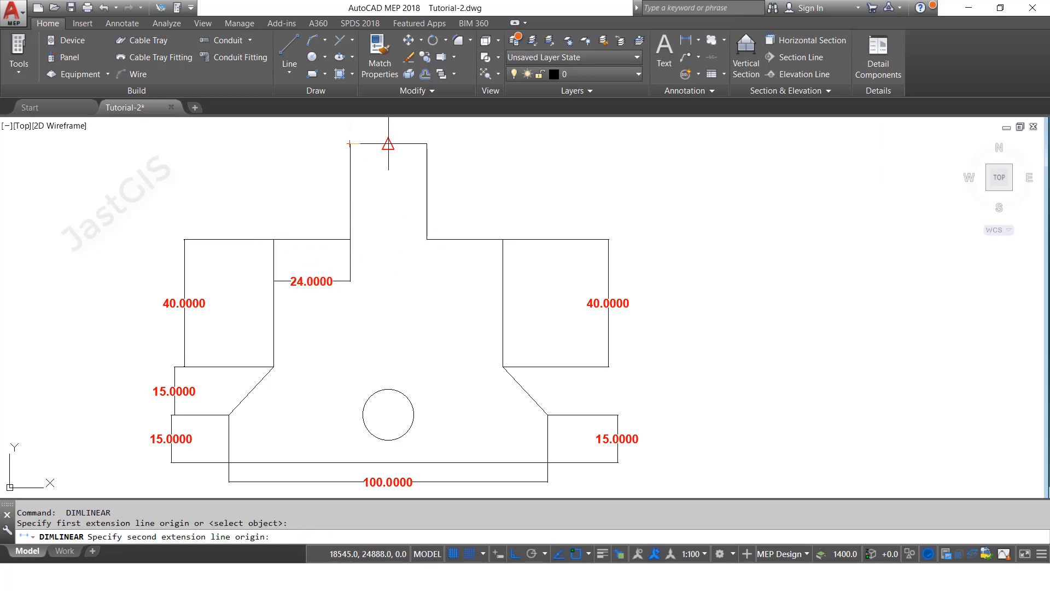
pyautogui.click(426, 143)
pyautogui.click(416, 191)
# Add a vertical linear dimension to the right edge of the narrow upper section, placed outside the profile.
pyautogui.press('Return')
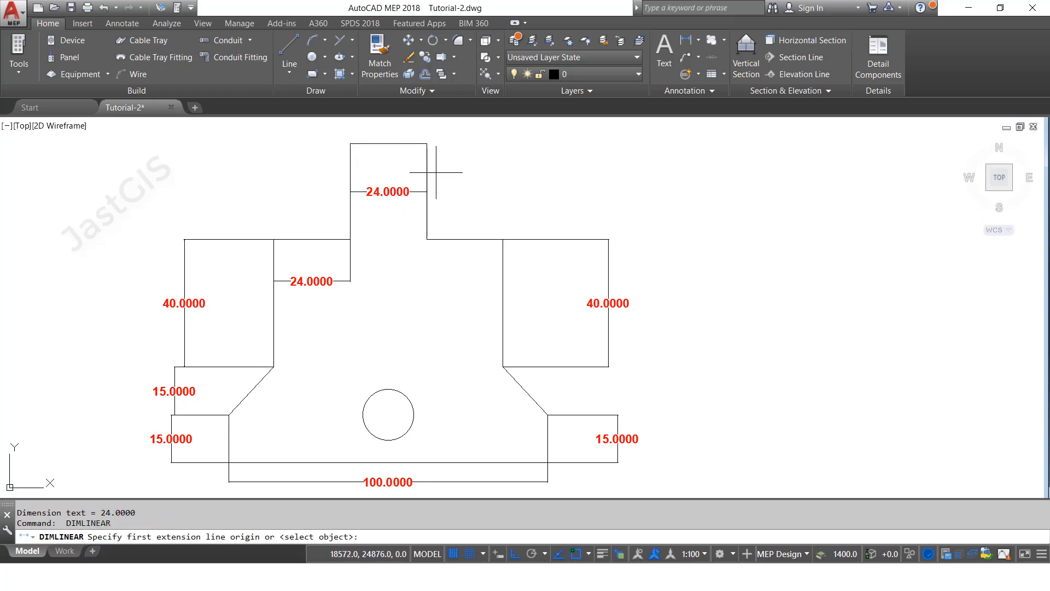
pyautogui.click(427, 144)
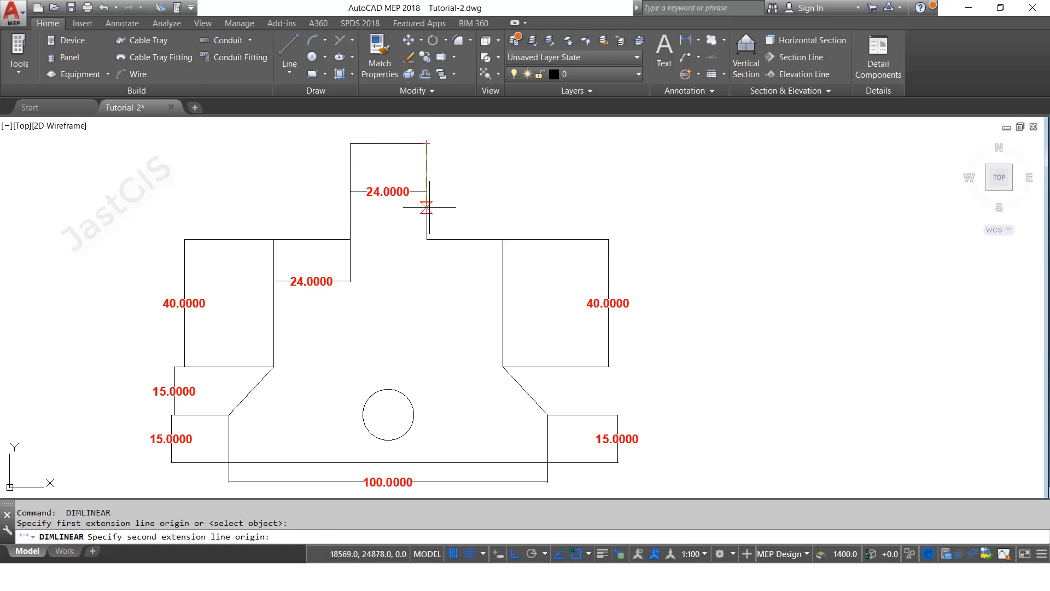
pyautogui.click(426, 239)
pyautogui.click(504, 221)
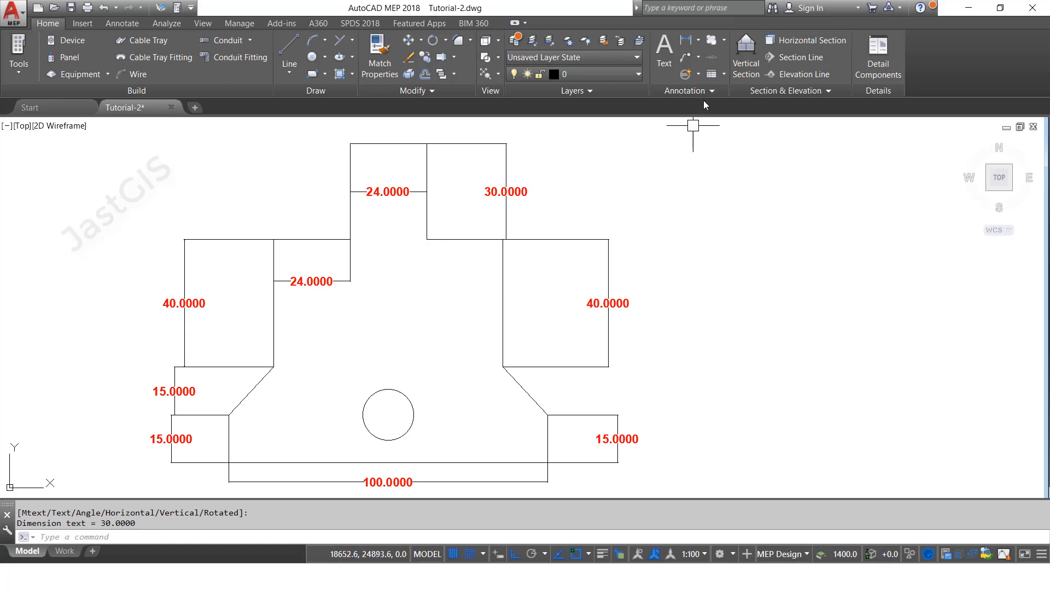
# Add a radius dimension to the circle, with its text above and outside it.
pyautogui.click(698, 40)
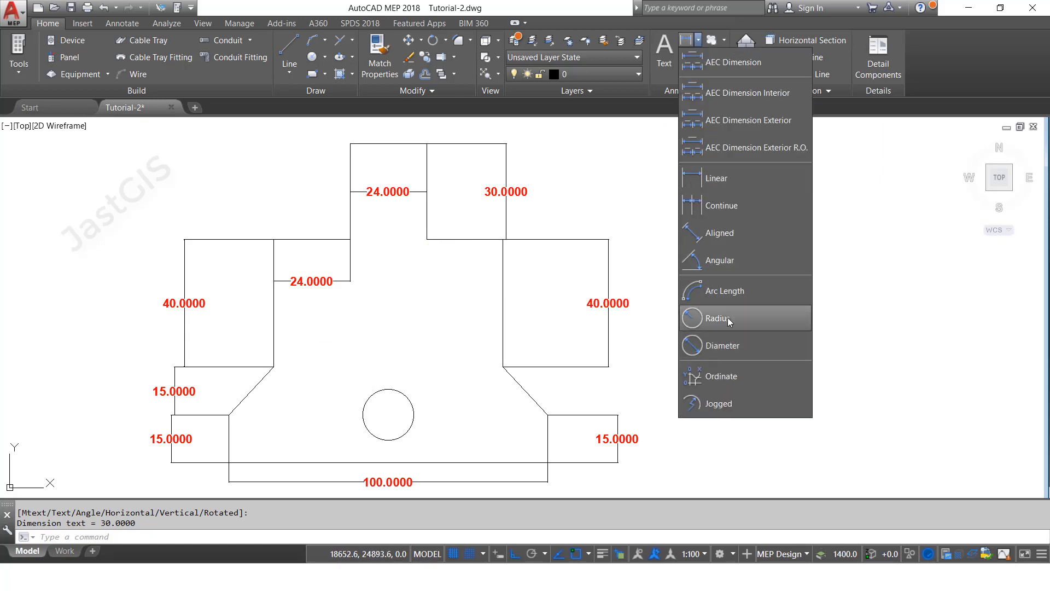
pyautogui.click(727, 315)
pyautogui.click(391, 390)
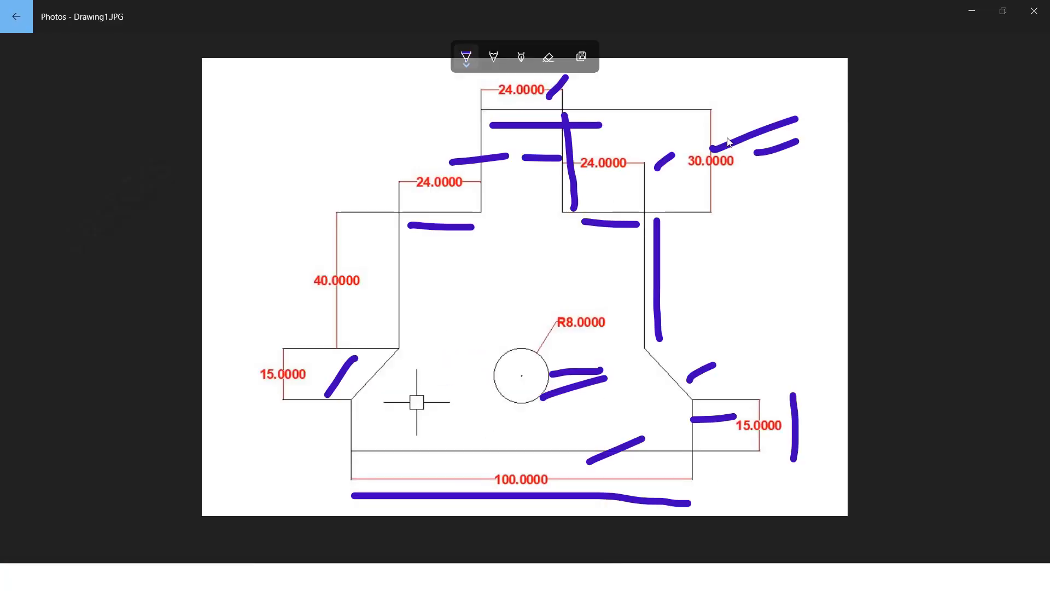
# Place the Photos reference image beside the AutoCAD drawing and compare the shape and dimensions in both.
pyautogui.click(1003, 11)
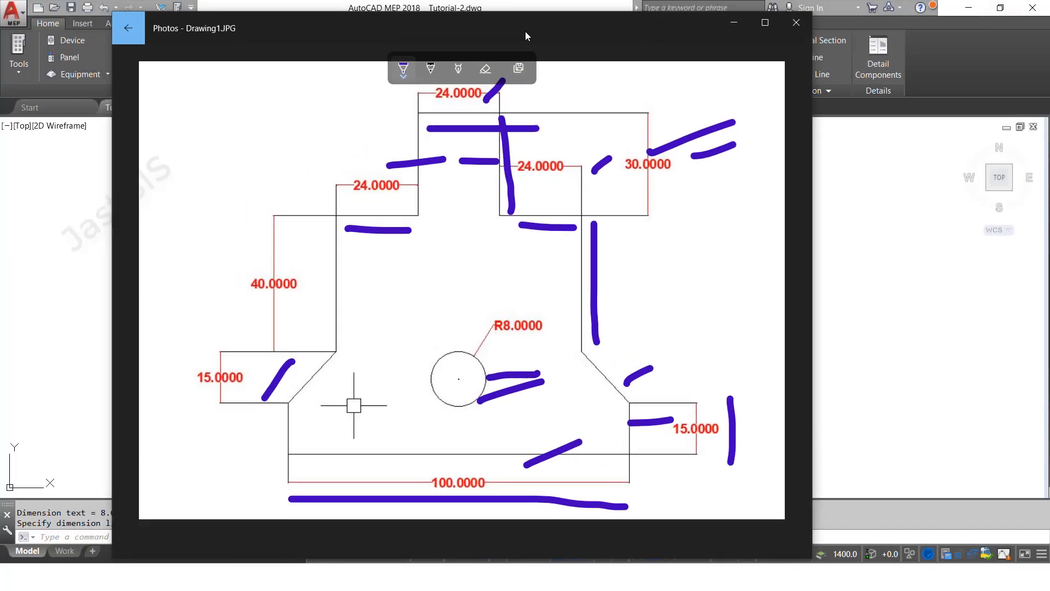
pyautogui.press('super+Right')
pyautogui.moveTo(899, 40); pyautogui.dragTo(923, 38)
pyautogui.moveTo(698, 38); pyautogui.dragTo(820, 36)
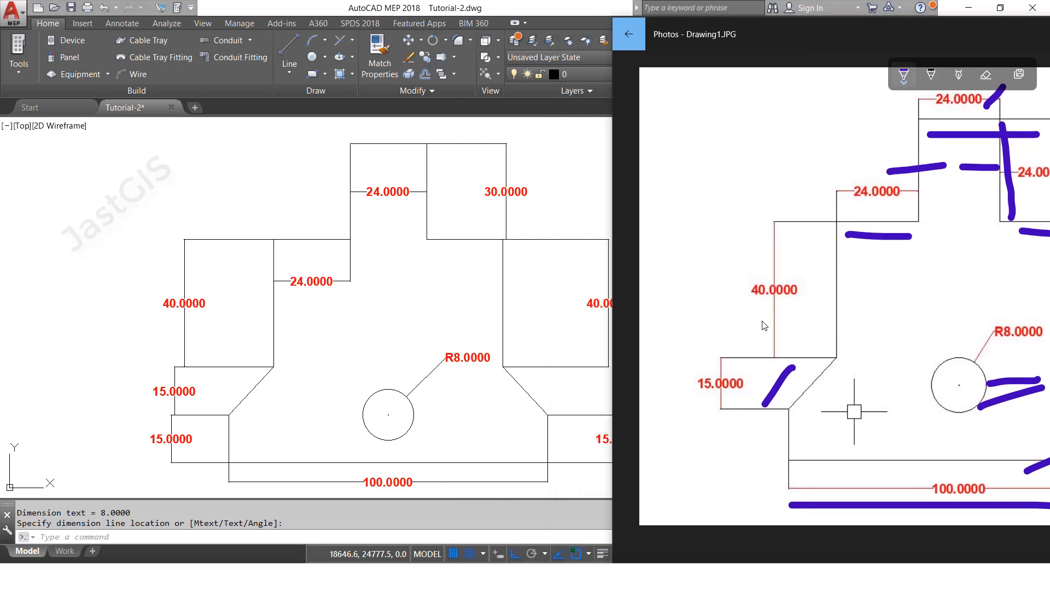
pyautogui.click(509, 268)
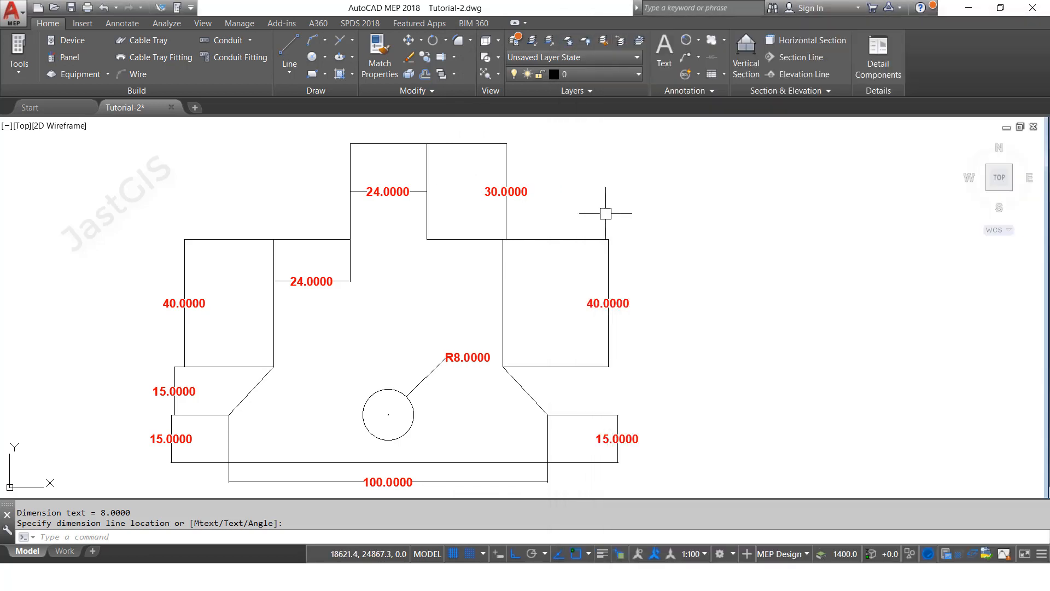
pyautogui.moveTo(693, 224); pyautogui.dragTo(582, 212, button='middle')
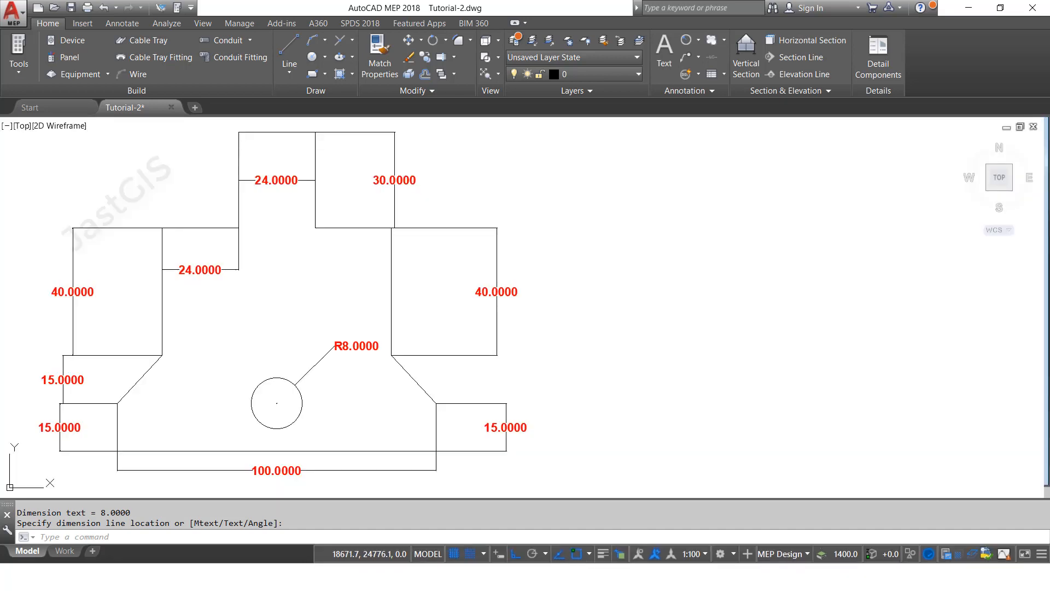
pyautogui.hotkey('alt', 'Tab')
pyautogui.moveTo(828, 54); pyautogui.dragTo(751, 64)
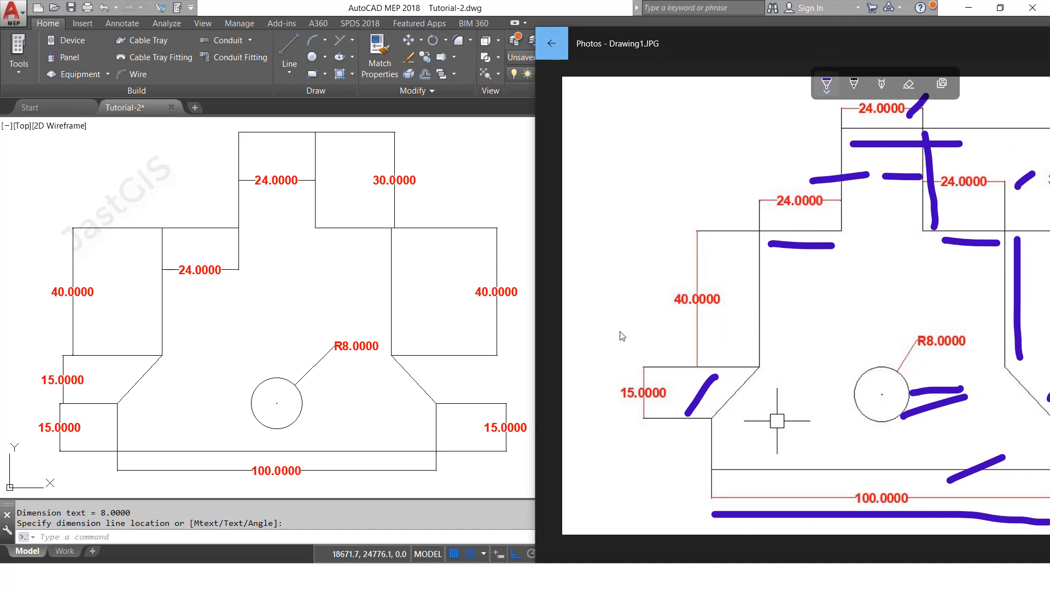
pyautogui.click(494, 187)
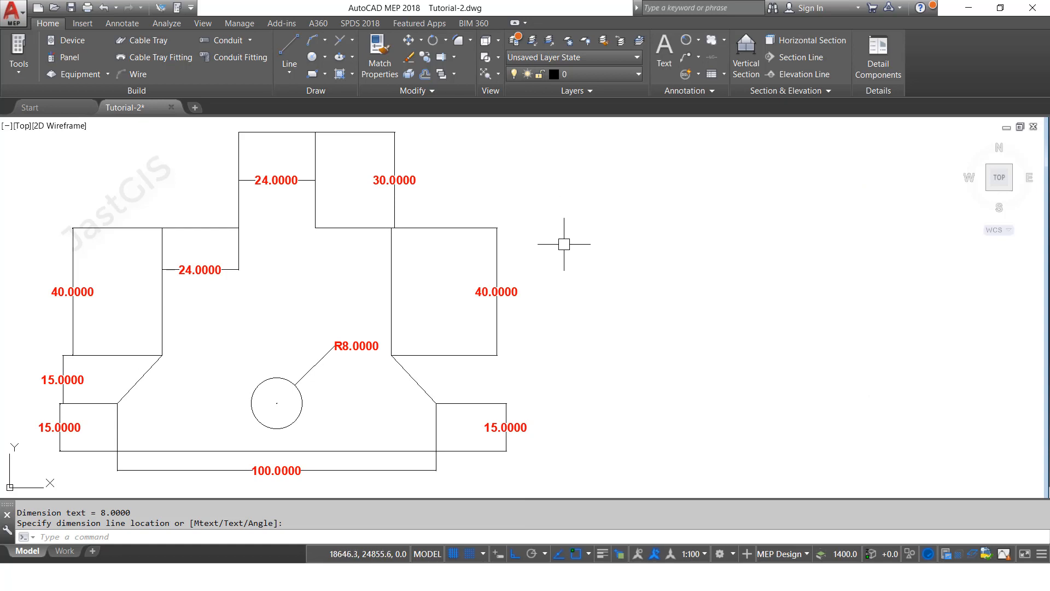
# Zoom to the extents of the drawing to view the complete dimensioned profile.
pyautogui.click(631, 274)
pyautogui.write('z')
pyautogui.press('Return')
pyautogui.write('e')
pyautogui.press('Return')
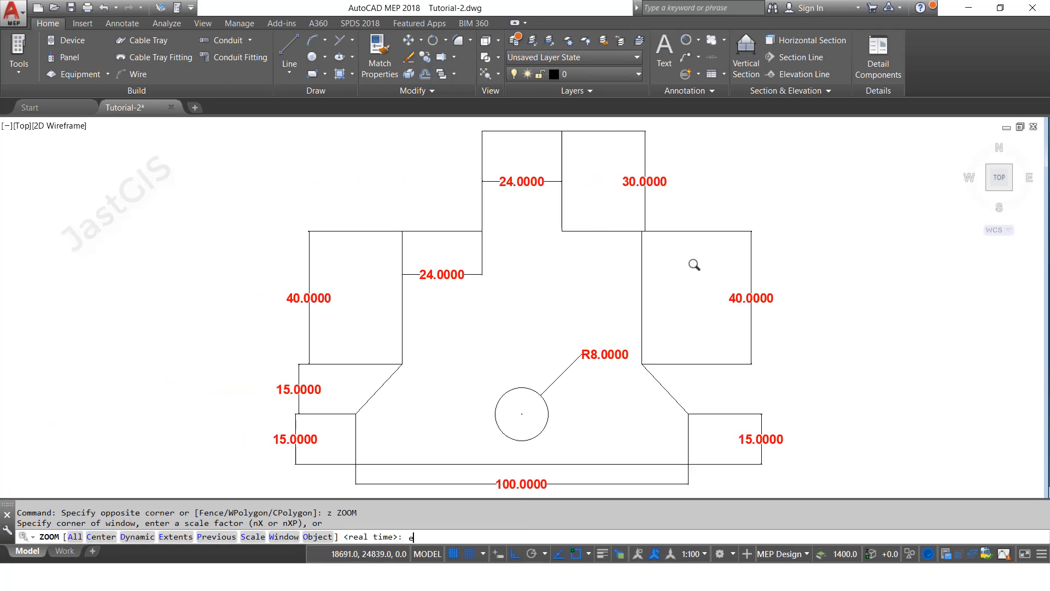